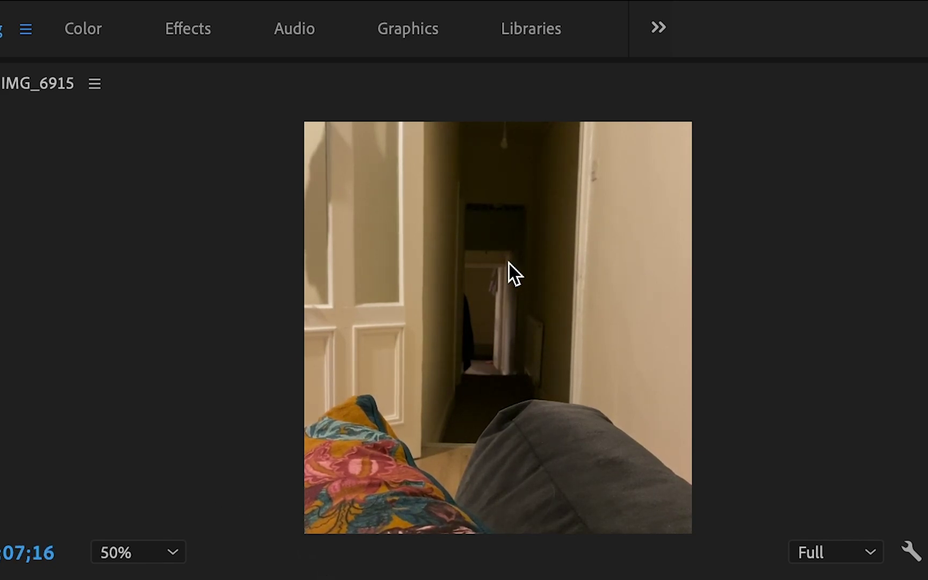
# Step: Place the green-screen clip videoplayback (12).mp4 on track V2 above IMG_6915.MOV, starting at about 00;00;03;09
pyautogui.click(578, 422)
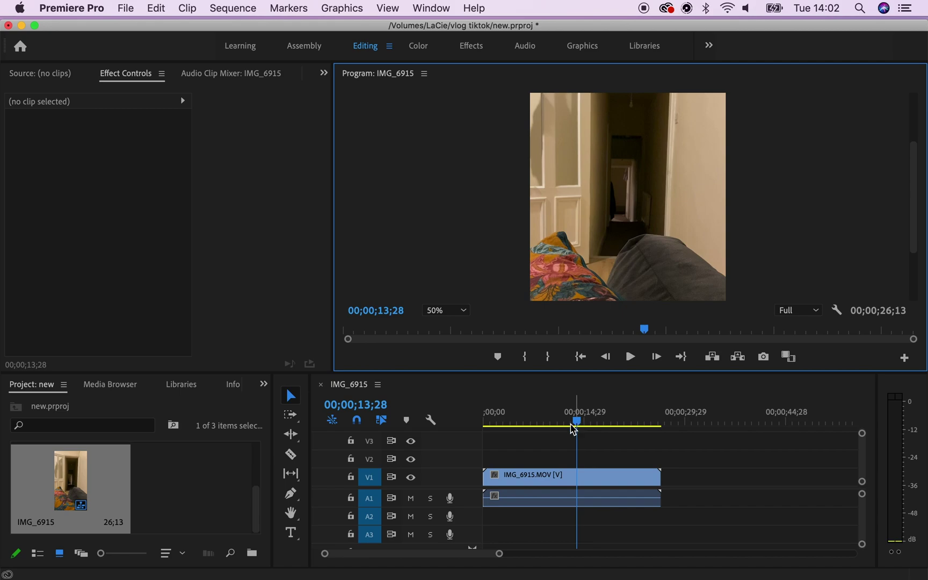
pyautogui.click(491, 425)
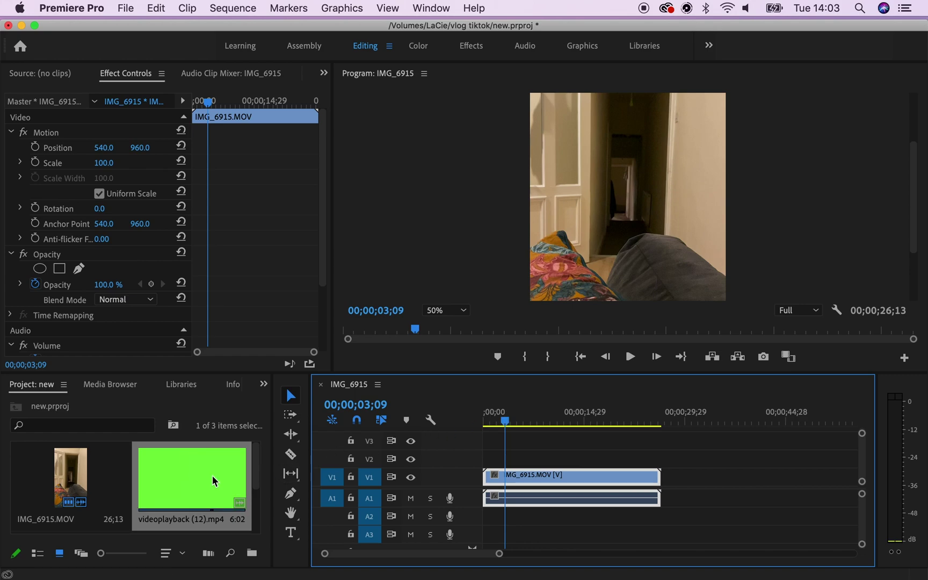
pyautogui.moveTo(212, 475); pyautogui.dragTo(520, 465)
# Step: Split the green-screen clip at 00;00;05;10 and delete the part before the cut
pyautogui.moveTo(509, 424); pyautogui.dragTo(514, 425)
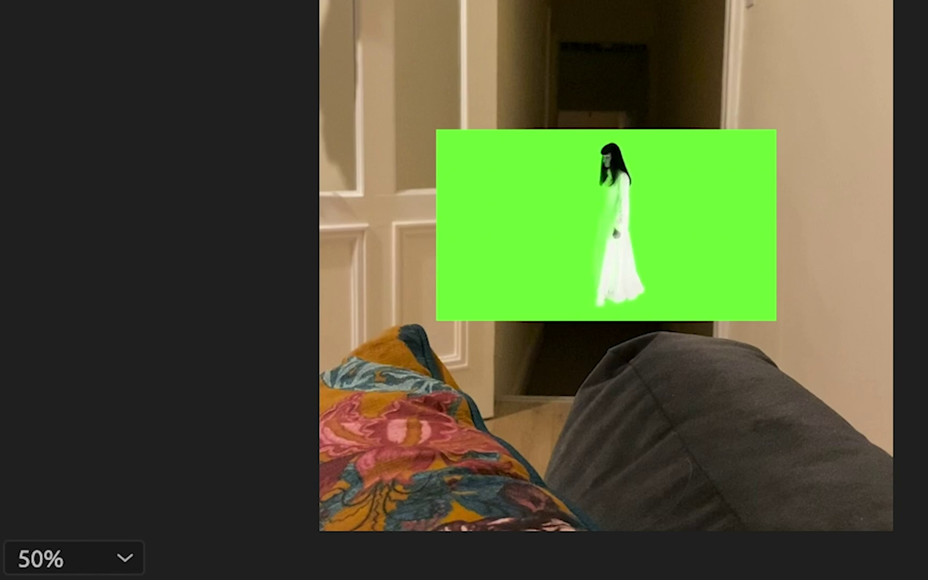
pyautogui.moveTo(514, 424)
pyautogui.mouseDown()
pyautogui.moveTo(503, 419)
pyautogui.moveTo(521, 421)
pyautogui.mouseUp()
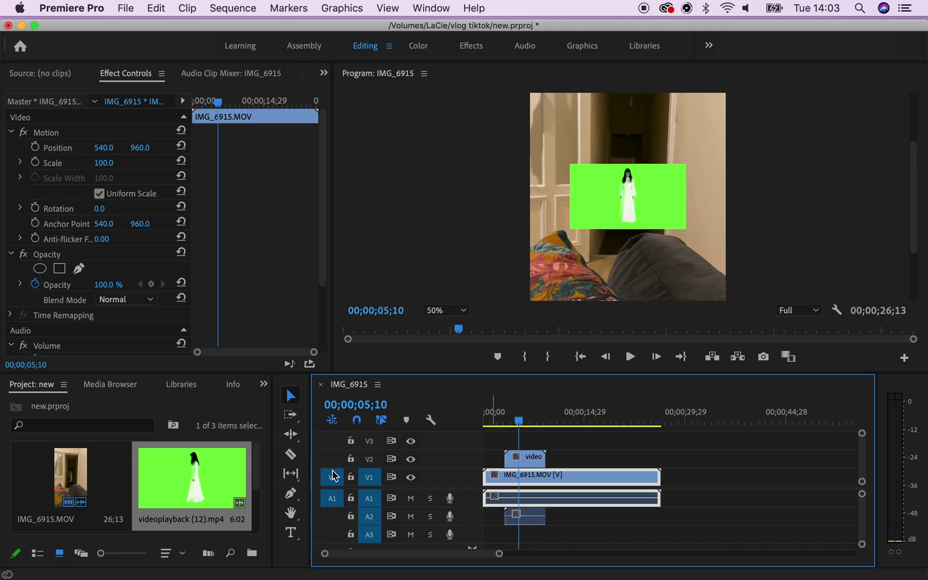
pyautogui.click(291, 454)
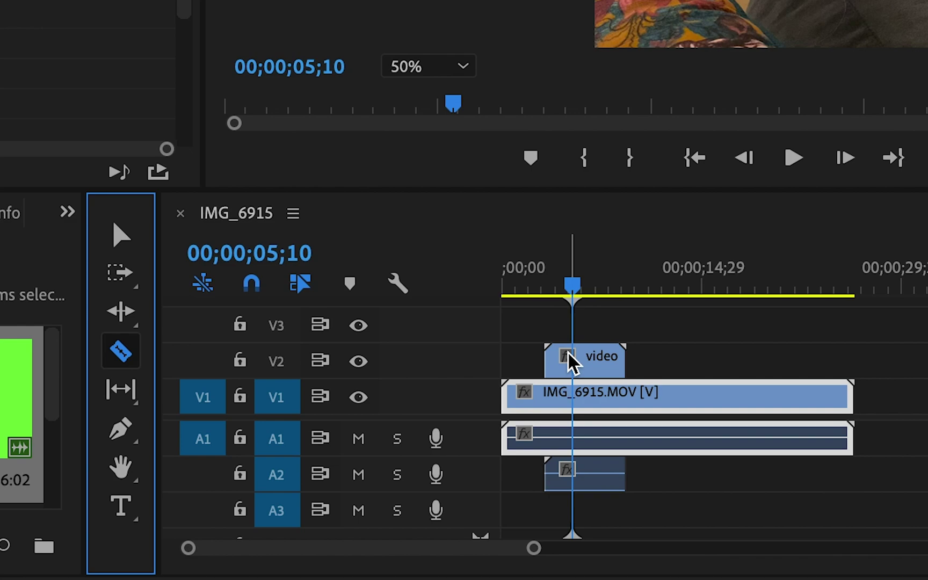
pyautogui.click(518, 459)
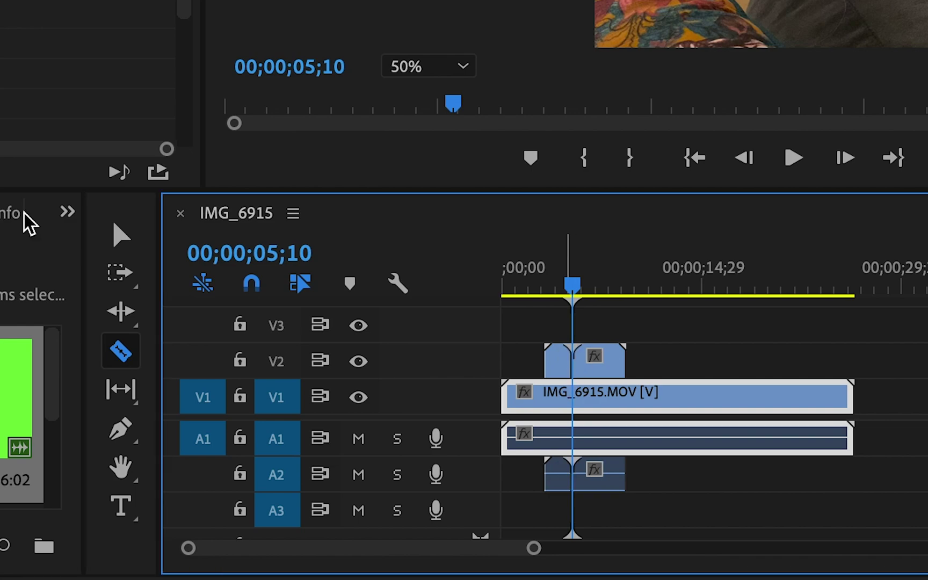
pyautogui.click(122, 236)
pyautogui.click(559, 365)
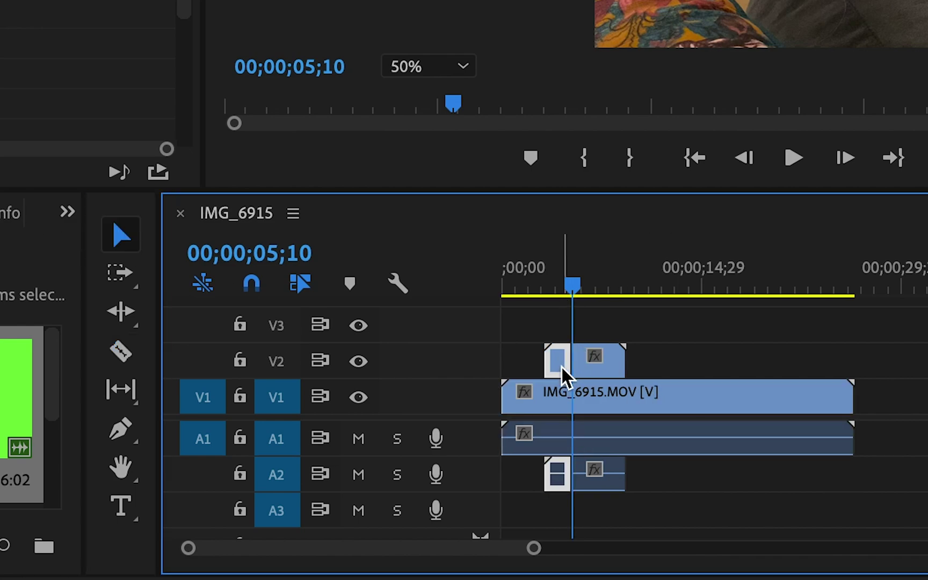
pyautogui.press('Delete')
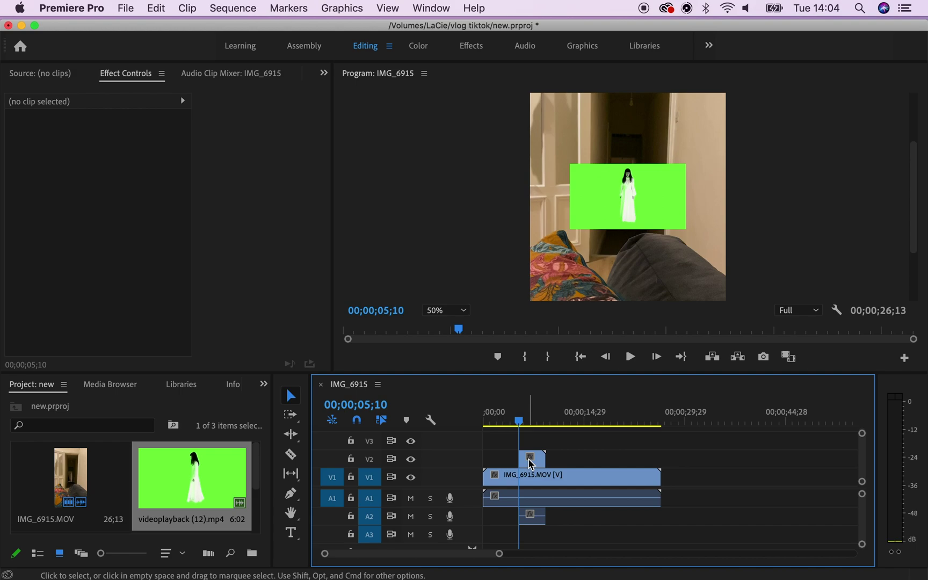
# Step: Split the remaining green-screen clip at 00;00;06;19 and delete the part after the cut
pyautogui.moveTo(519, 424)
pyautogui.mouseDown()
pyautogui.moveTo(535, 424)
pyautogui.moveTo(528, 427)
pyautogui.mouseUp()
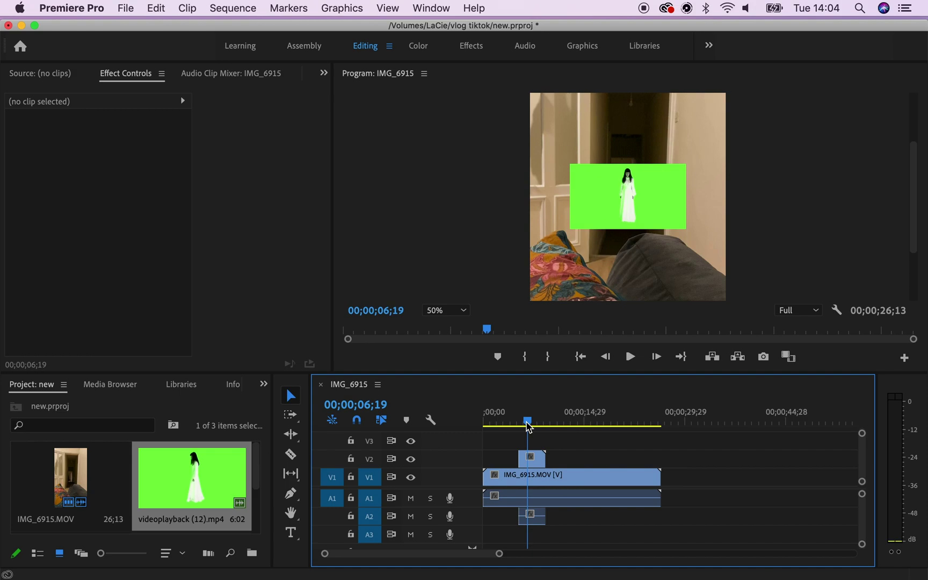
pyautogui.click(291, 454)
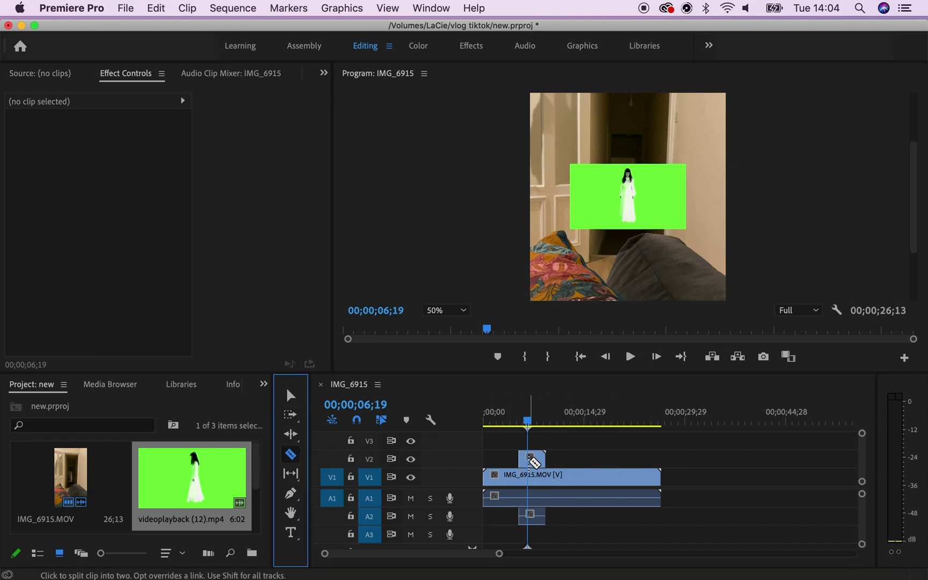
pyautogui.click(532, 461)
pyautogui.click(290, 398)
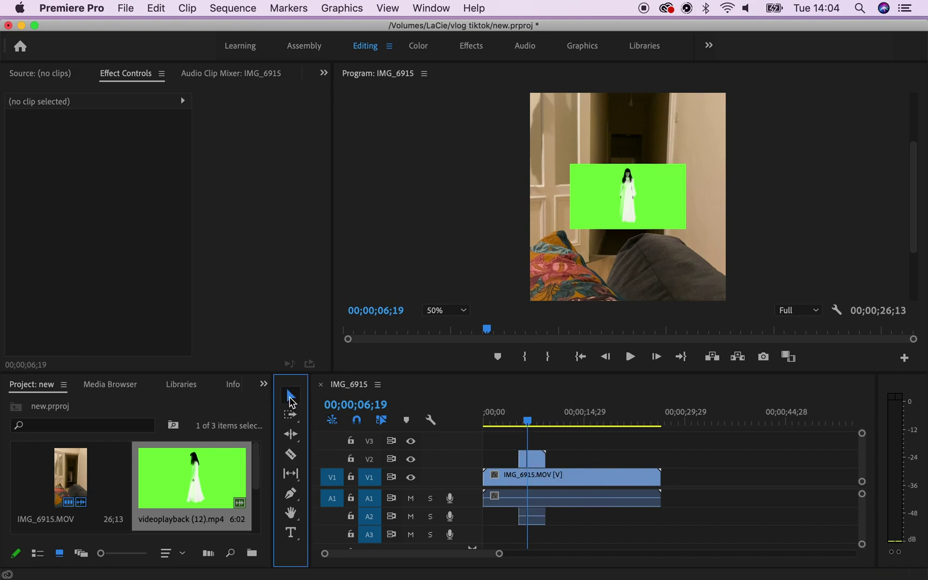
pyautogui.click(537, 463)
pyautogui.press('Delete')
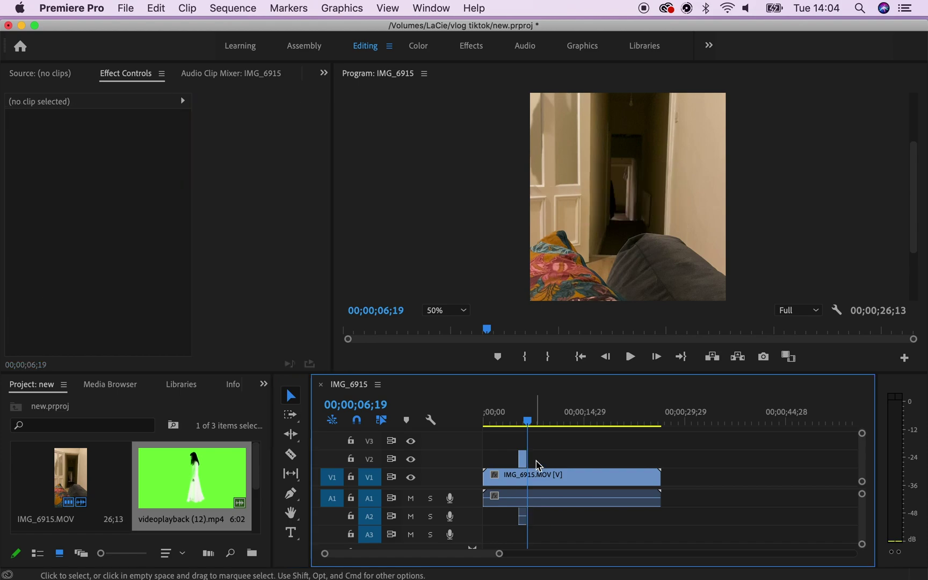
# Step: Slow the trimmed green-screen clip on V2 down to 25% speed
pyautogui.click(523, 460)
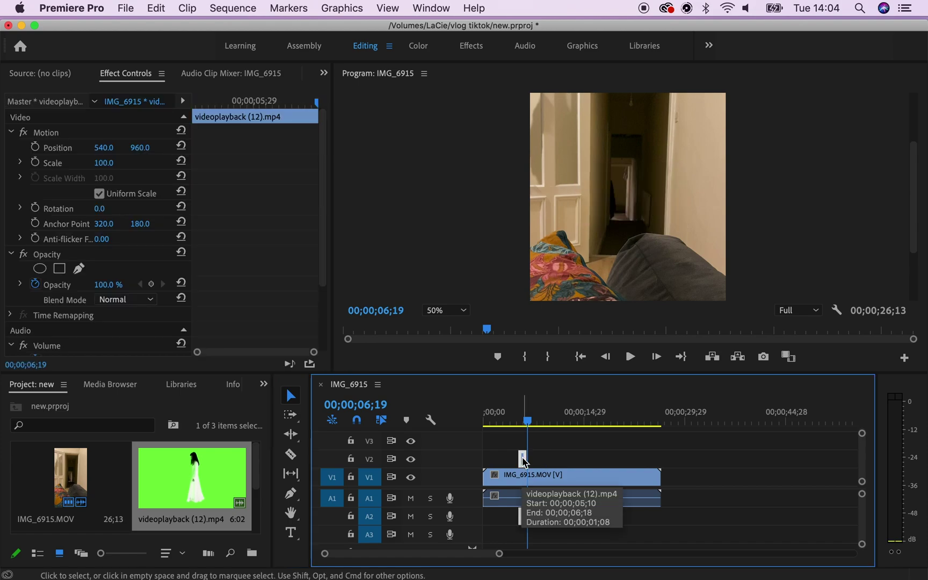
pyautogui.rightClick(524, 461)
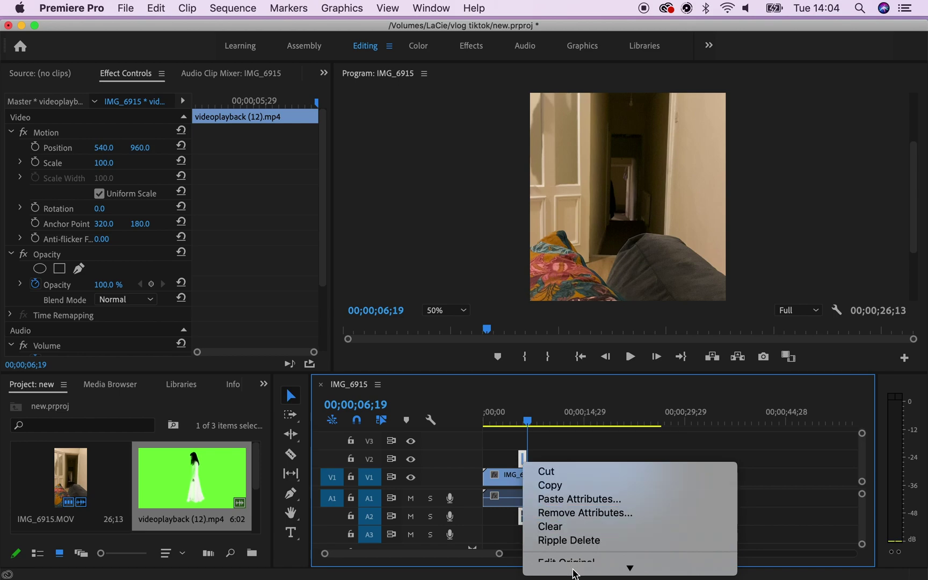
pyautogui.moveTo(575, 574)
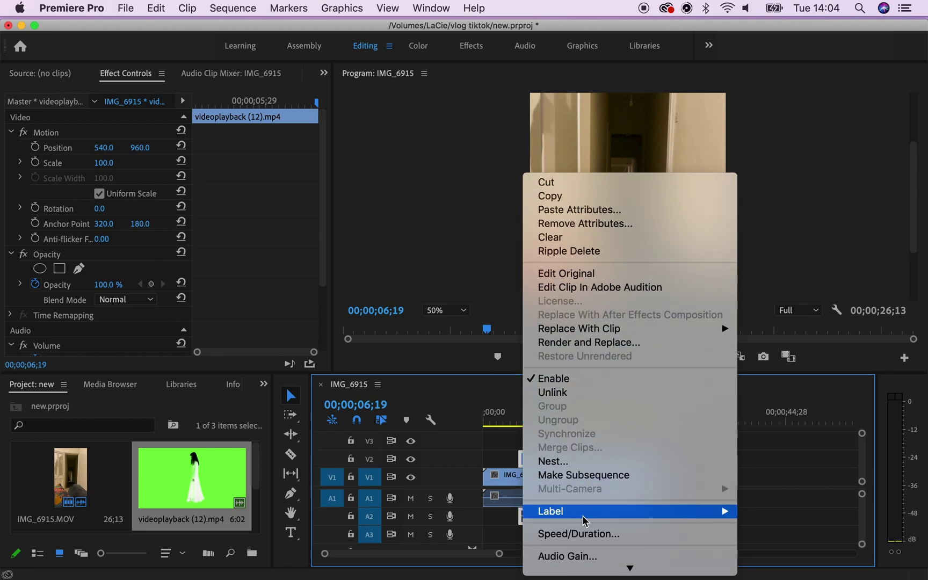
pyautogui.click(587, 535)
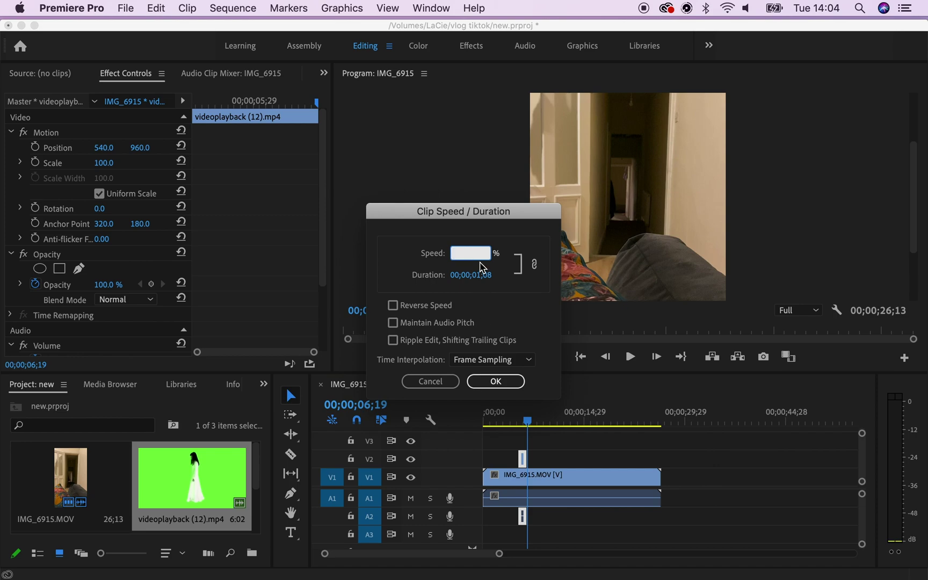
pyautogui.write('25')
pyautogui.press('Return')
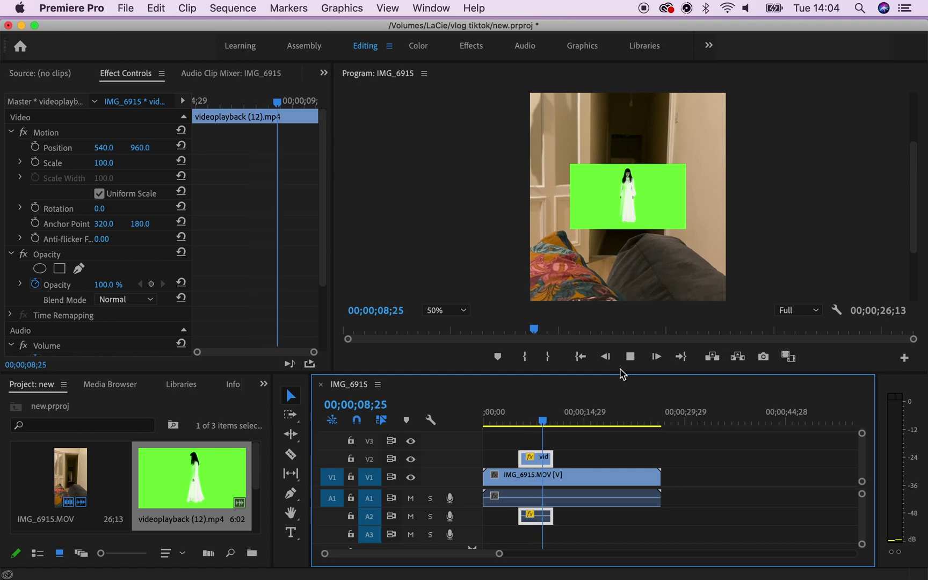
# Step: Find the Ultra Key effect and apply it to the slowed green-screen clip on V2
pyautogui.click(519, 423)
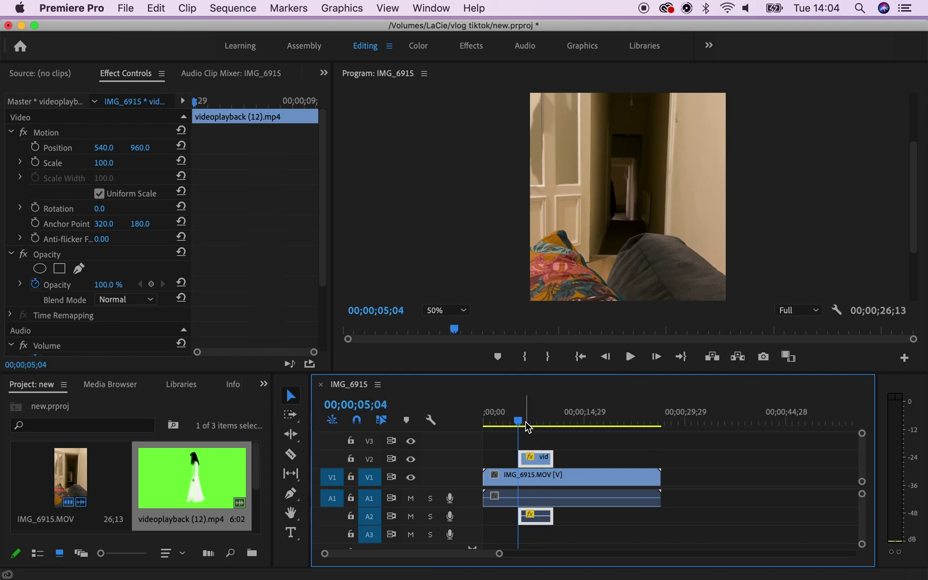
pyautogui.click(523, 423)
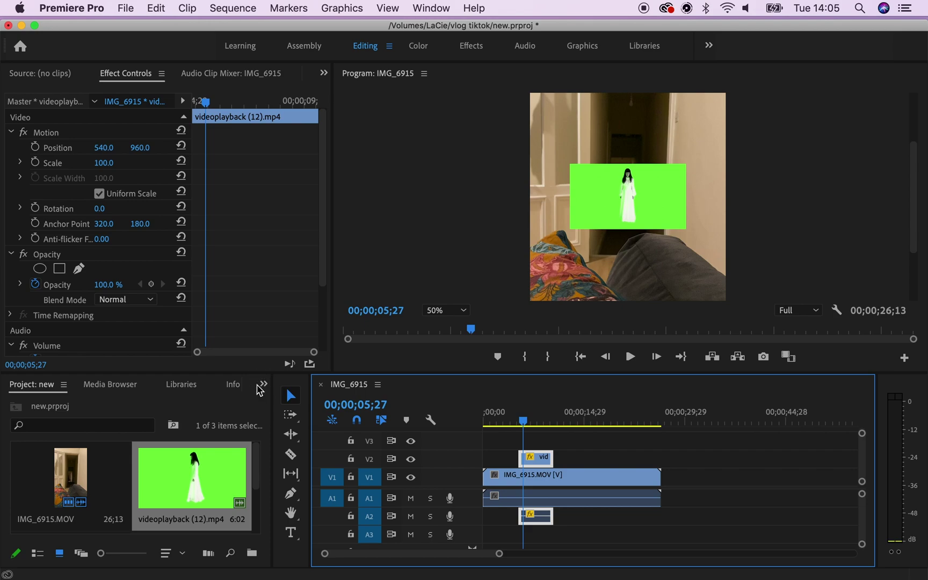
pyautogui.click(263, 385)
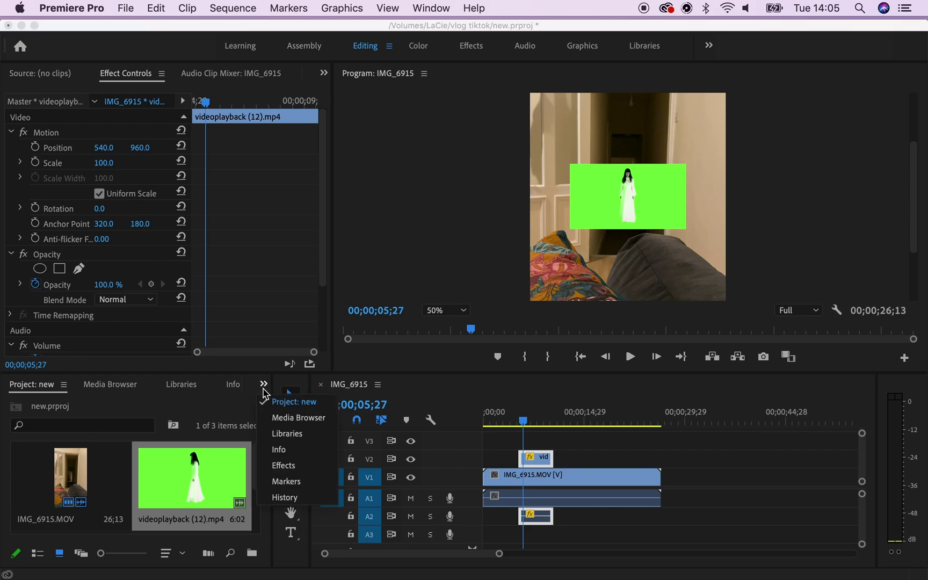
pyautogui.click(289, 468)
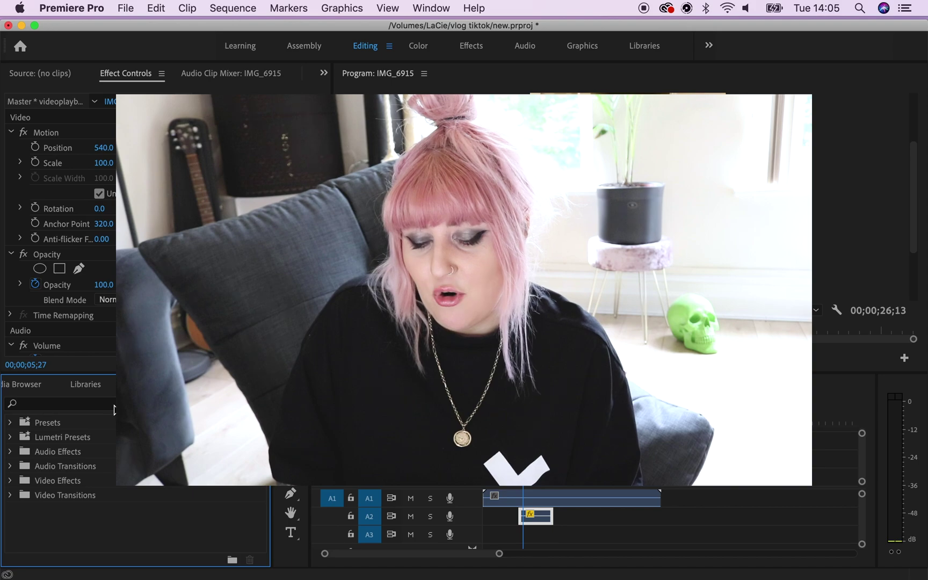
pyautogui.click(76, 404)
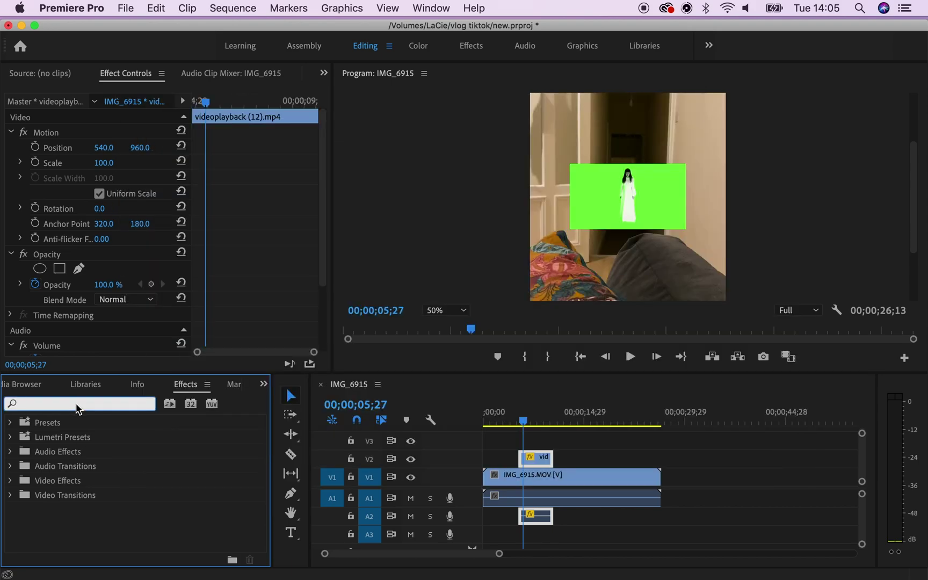
pyautogui.write('ultra')
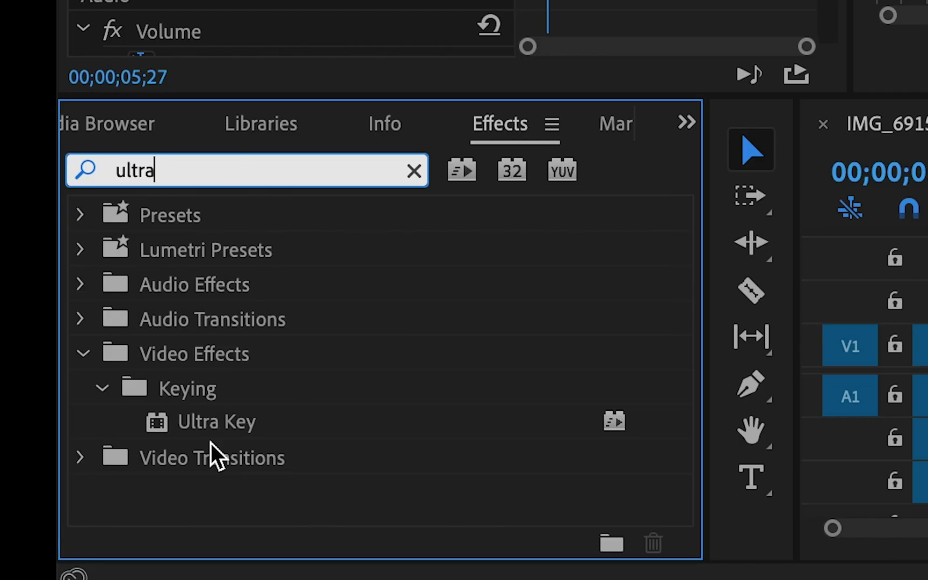
pyautogui.click(203, 425)
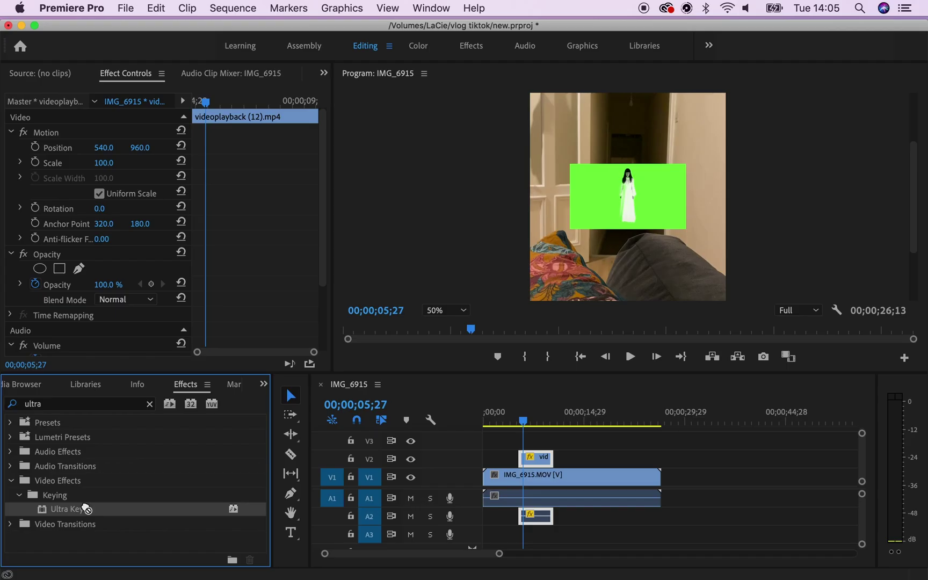
pyautogui.moveTo(204, 425); pyautogui.dragTo(533, 463)
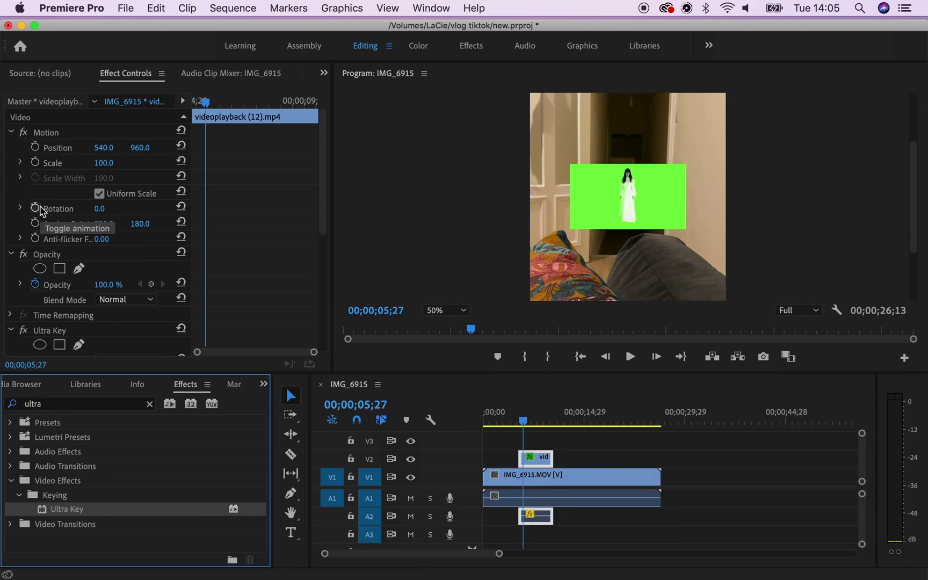
# Step: Sample the green backdrop as the Ultra Key's key color and scrub through the clip to check the ghost
pyautogui.scroll(-5, 42, 214)
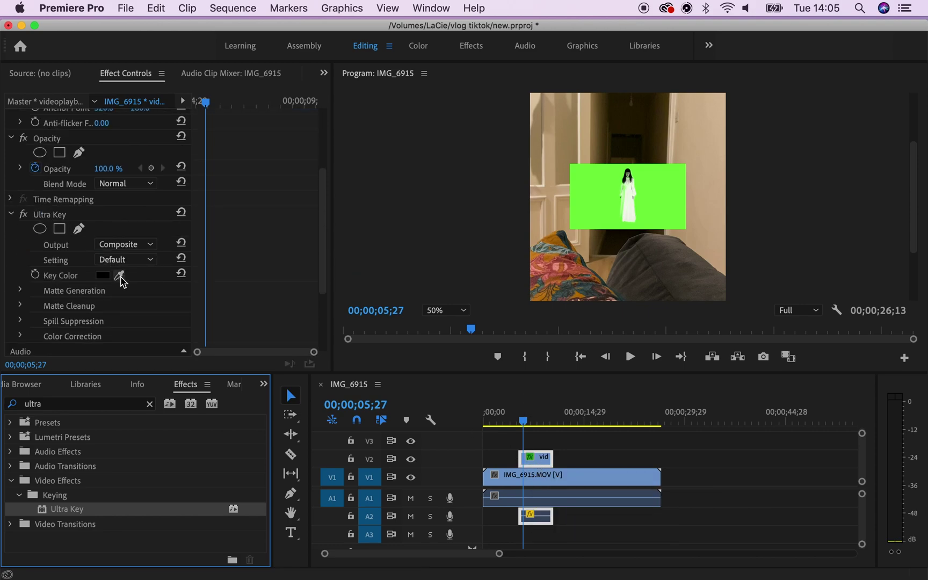
pyautogui.click(120, 276)
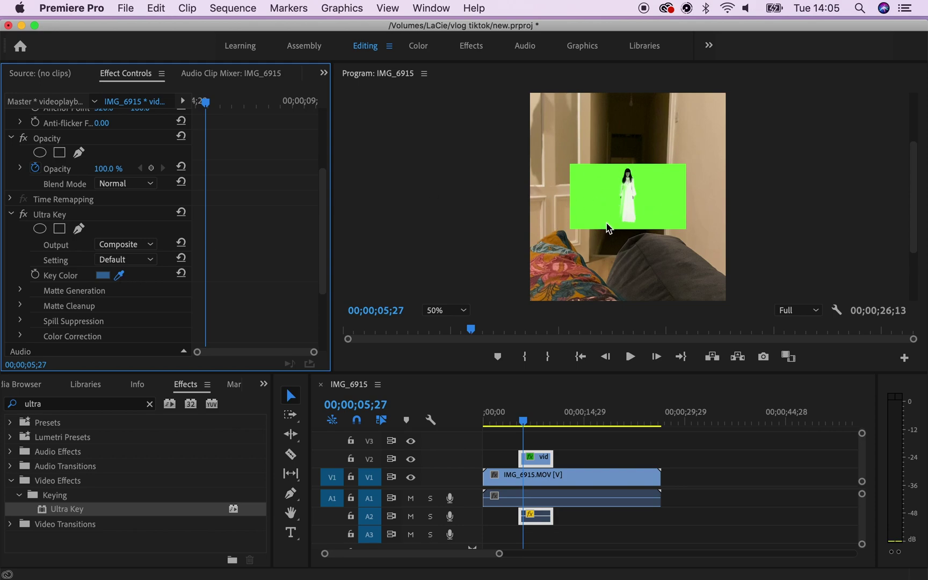
pyautogui.click(596, 192)
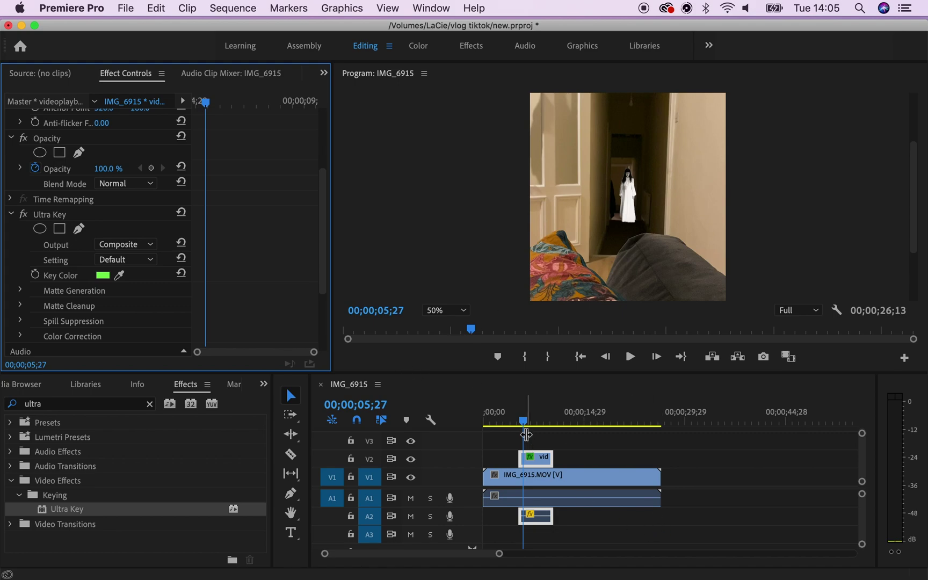
pyautogui.moveTo(524, 421)
pyautogui.mouseDown()
pyautogui.moveTo(535, 427)
pyautogui.moveTo(516, 428)
pyautogui.moveTo(535, 431)
pyautogui.mouseUp()
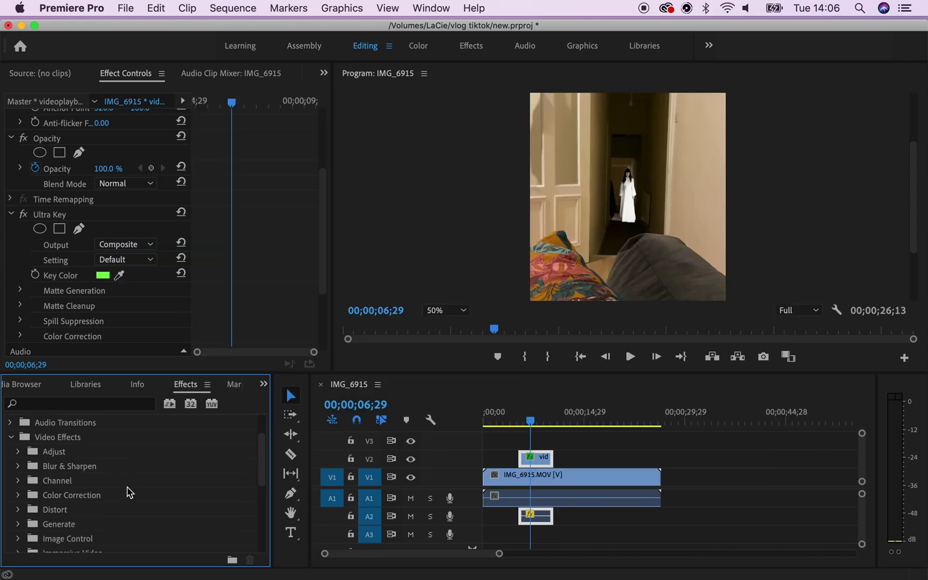
# Step: Apply the Lumetri Color effect from the Color Correction video effects to the ghost clip on V2
pyautogui.click(19, 494)
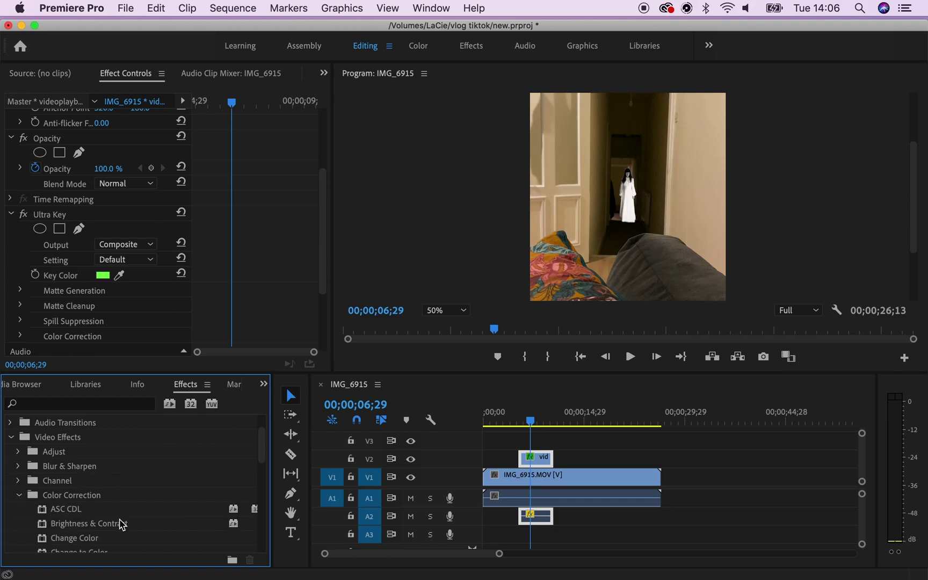
pyautogui.scroll(-6, 122, 524)
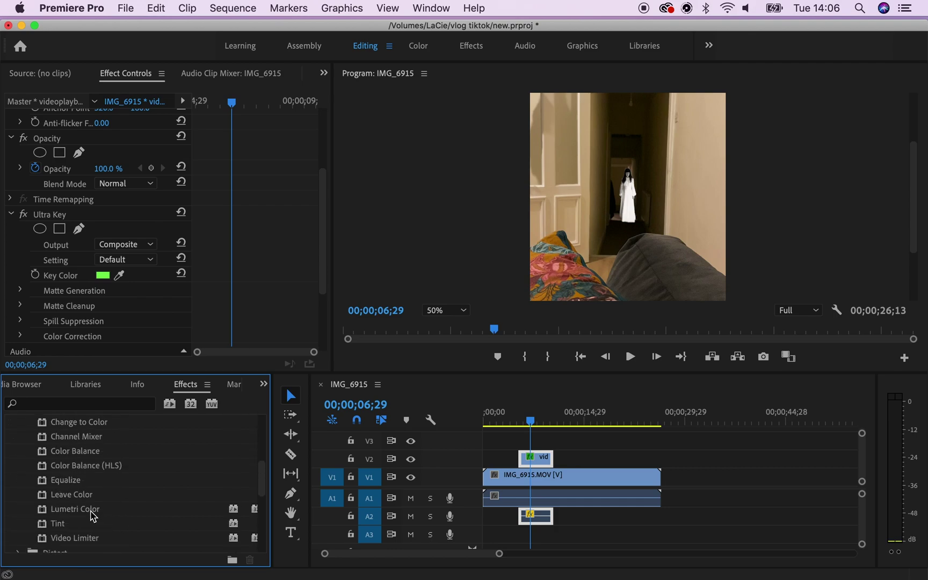
pyautogui.click(88, 514)
pyautogui.moveTo(80, 516); pyautogui.dragTo(544, 460)
# Step: Darken the ghost clip by setting its Lumetri Basic Correction exposure to -2.4
pyautogui.scroll(-5, 17, 263)
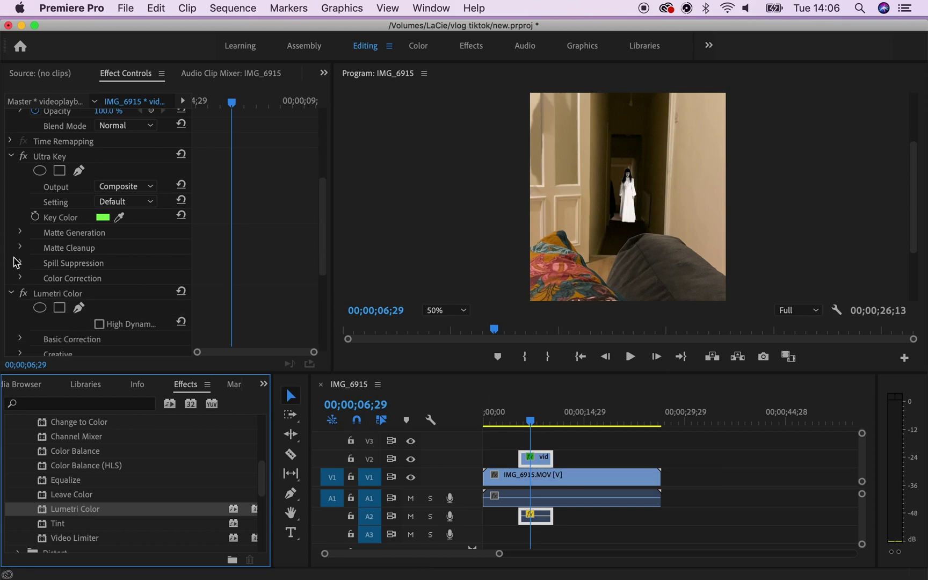
pyautogui.scroll(-2, 16, 262)
pyautogui.scroll(-2, 17, 263)
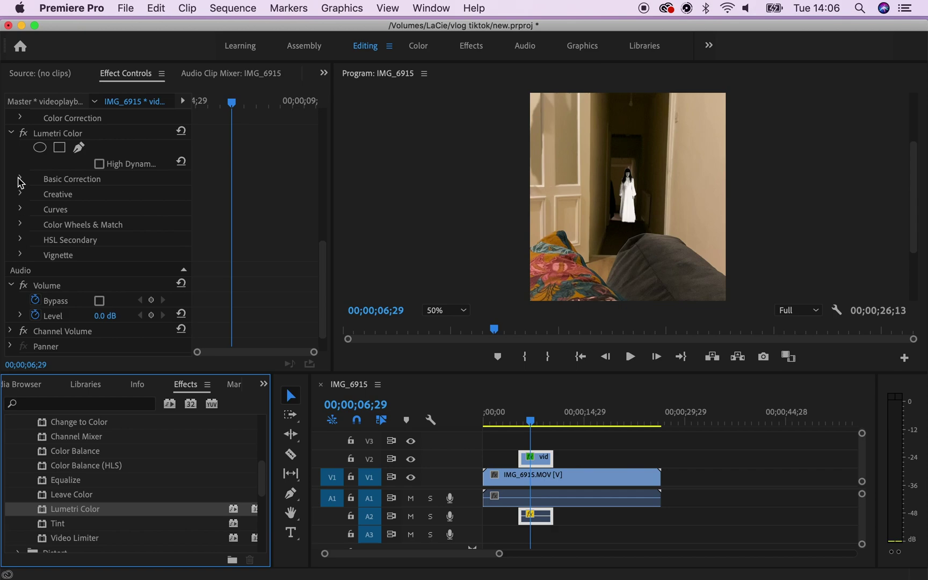
pyautogui.click(20, 182)
pyautogui.scroll(-4, 14, 297)
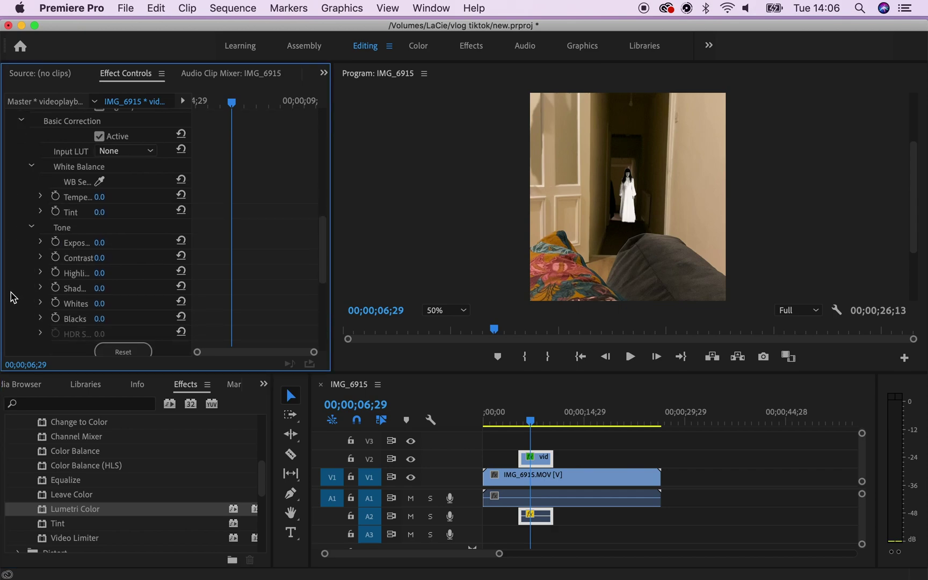
pyautogui.click(41, 242)
pyautogui.click(75, 269)
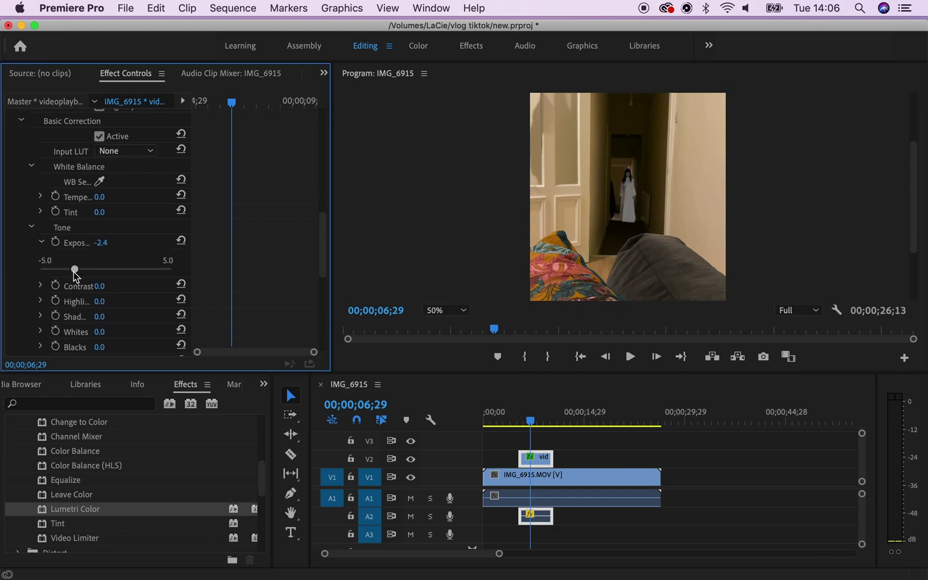
# Step: Lower the ghost clip's Lumetri highlights to -56 and its whites to -72.5
pyautogui.click(41, 242)
pyautogui.click(41, 273)
pyautogui.click(69, 299)
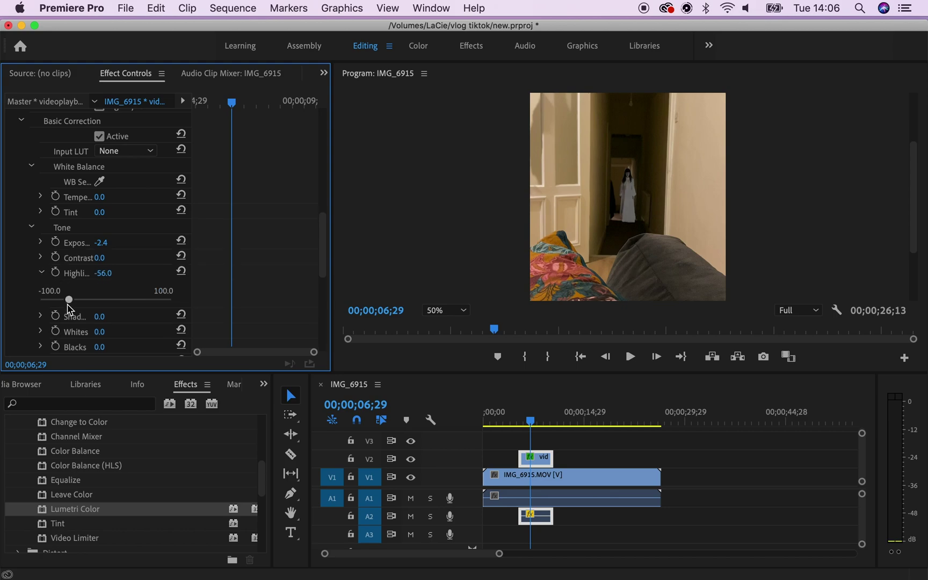
pyautogui.click(41, 273)
pyautogui.click(41, 303)
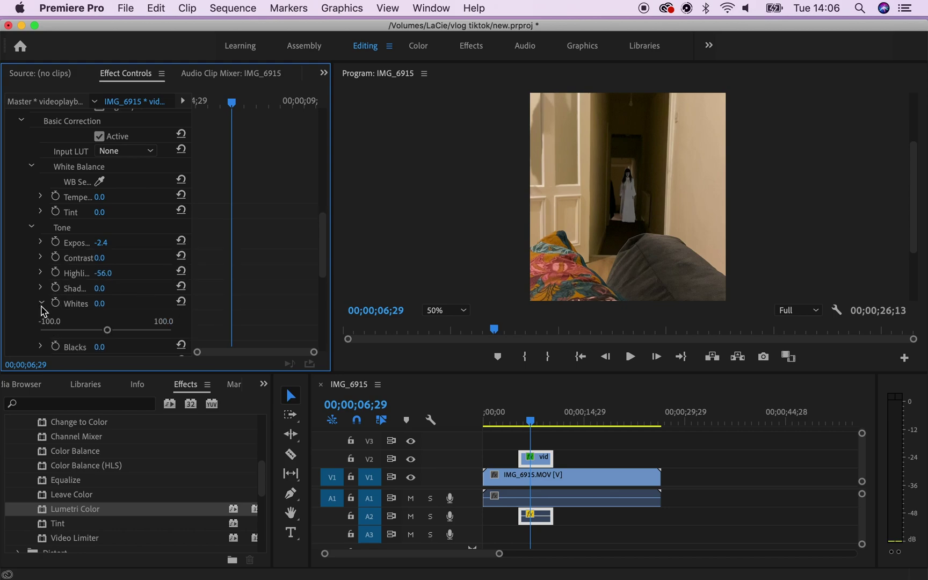
pyautogui.click(63, 330)
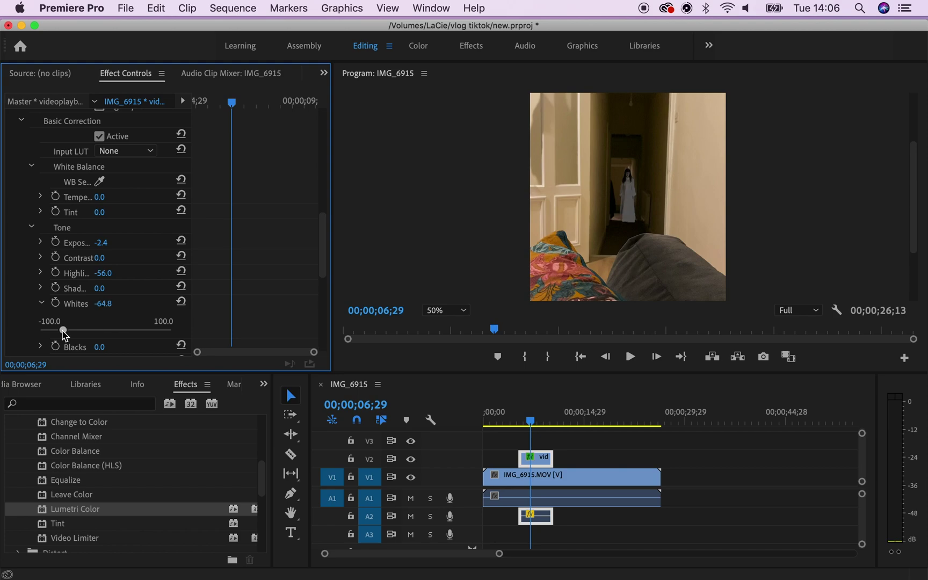
pyautogui.moveTo(61, 332); pyautogui.dragTo(56, 332)
pyautogui.click(42, 303)
# Step: Lower the ghost clip's Lumetri shadows and reduce its saturation below 100 in Basic Correction
pyautogui.click(41, 288)
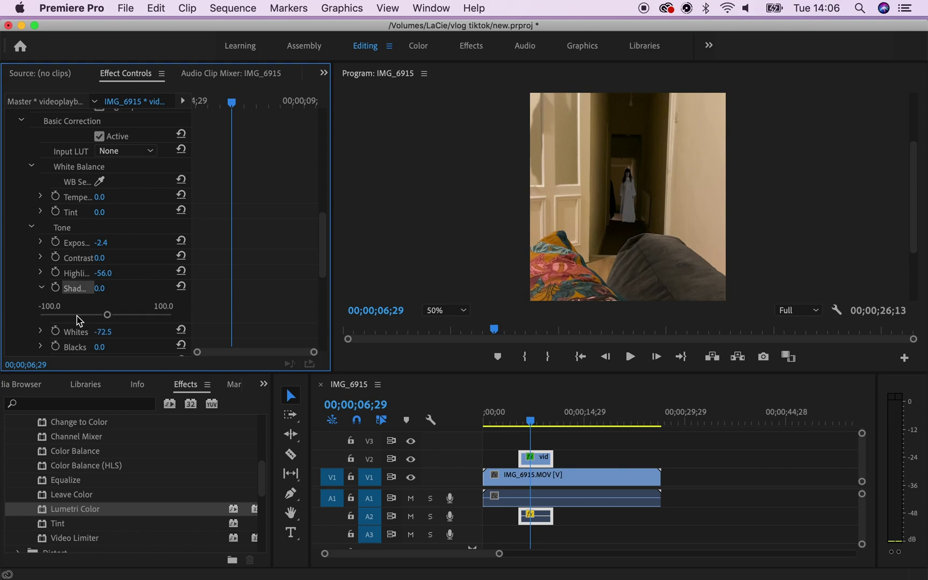
pyautogui.click(79, 315)
pyautogui.scroll(-10, 27, 162)
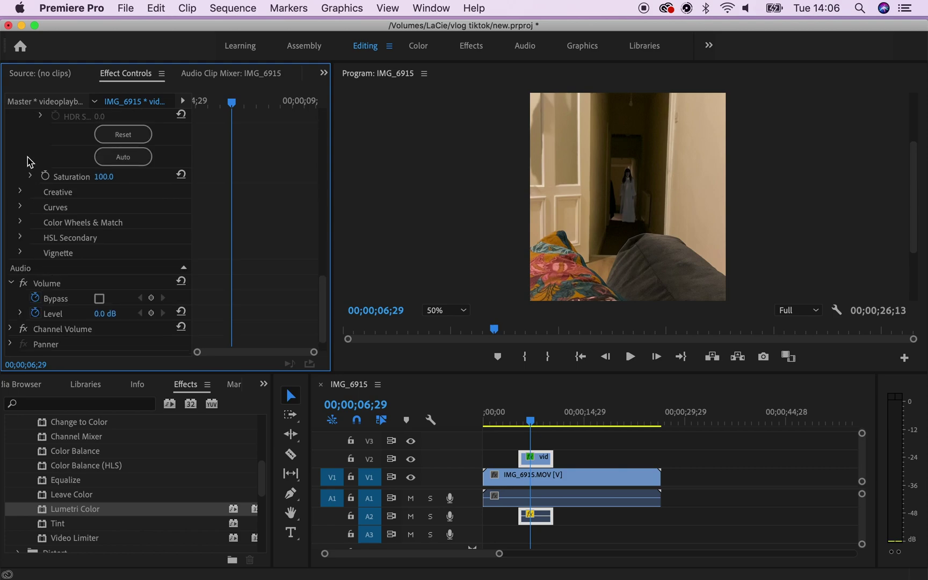
pyautogui.click(31, 176)
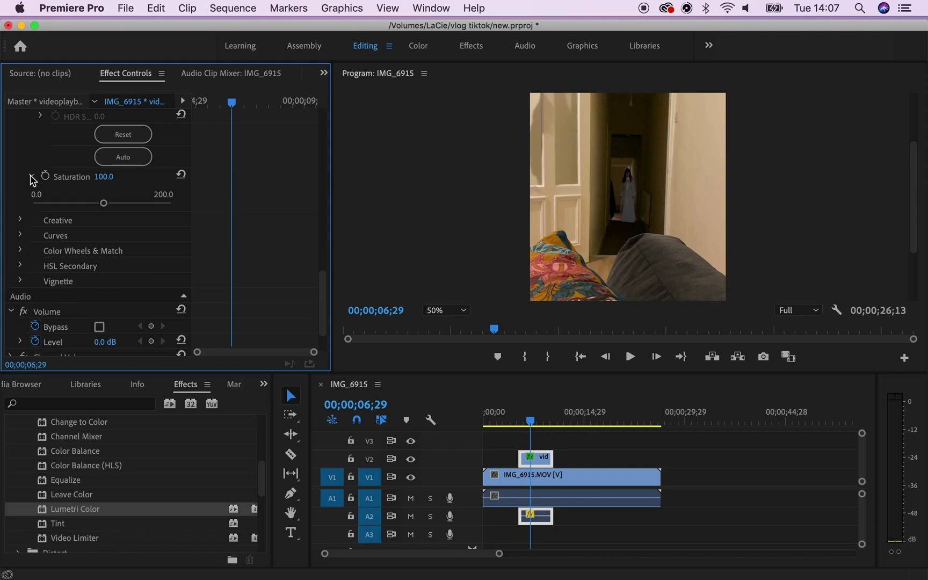
pyautogui.click(69, 202)
# Step: Fit the ghost to the far doorway by setting its horizontal position to 508 and its scale to 69
pyautogui.scroll(15, 28, 173)
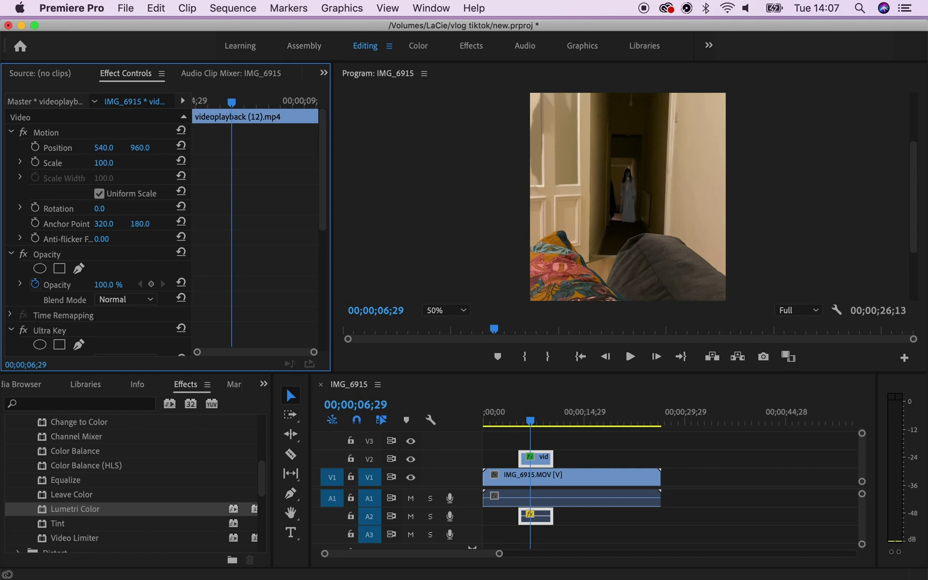
pyautogui.moveTo(103, 147); pyautogui.dragTo(88, 147)
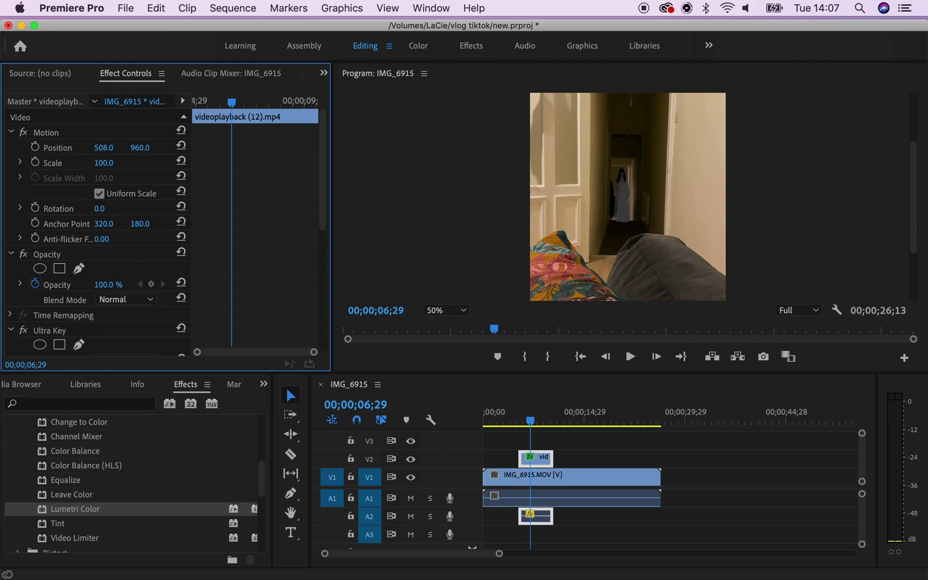
pyautogui.moveTo(103, 162); pyautogui.dragTo(87, 162)
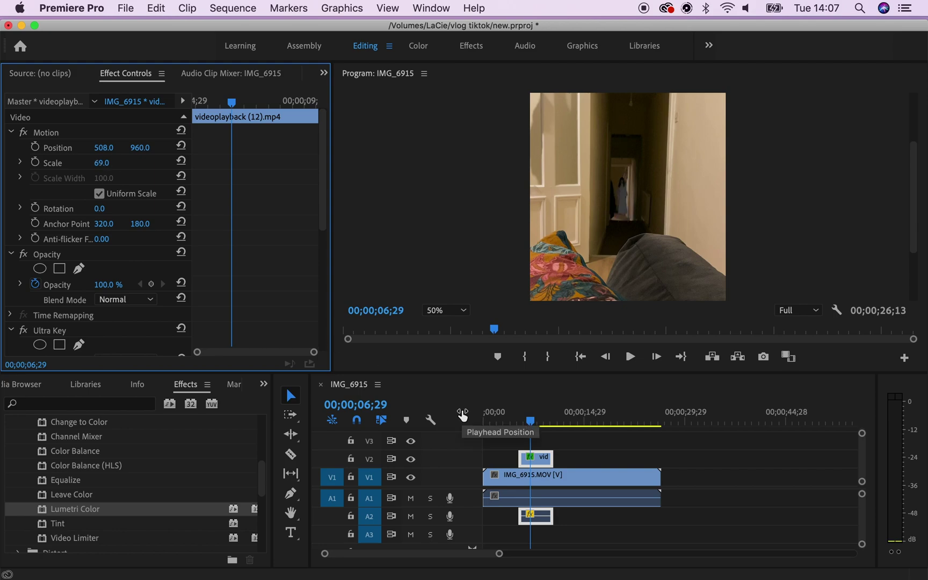
# Step: Start scale and position keyframing for the ghost clip at its beginning, 00;00;05;14
pyautogui.click(520, 422)
pyautogui.moveTo(531, 429)
pyautogui.mouseDown()
pyautogui.moveTo(541, 430)
pyautogui.moveTo(523, 429)
pyautogui.mouseUp()
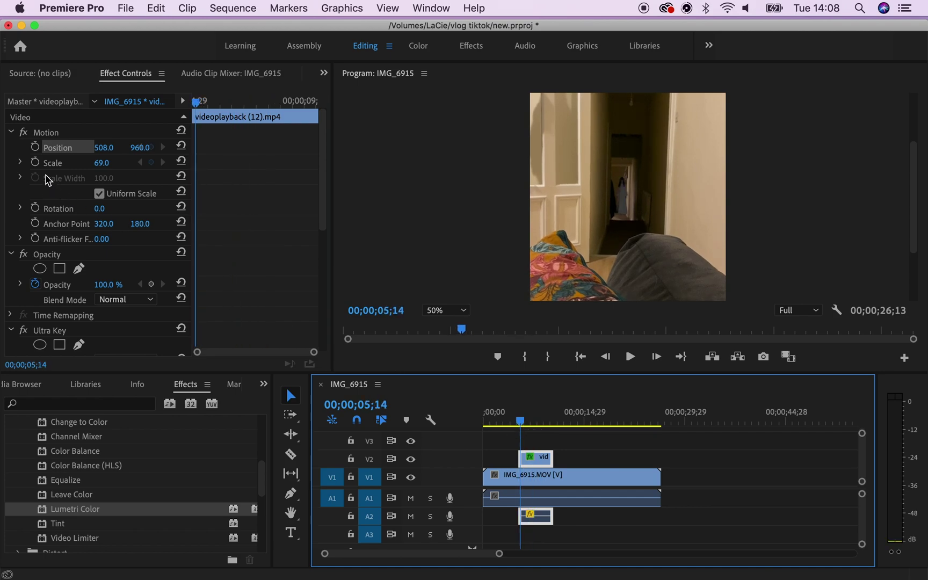
pyautogui.click(35, 161)
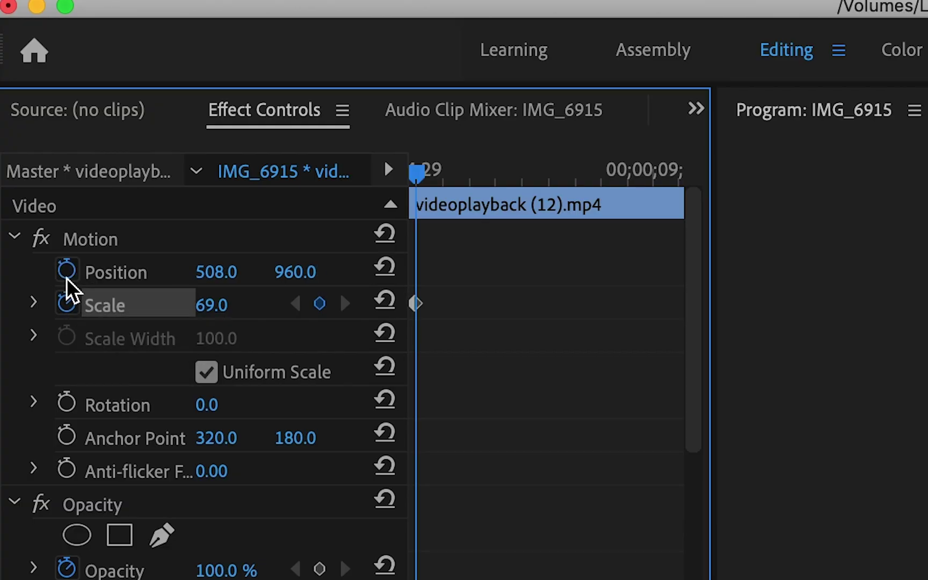
pyautogui.click(66, 271)
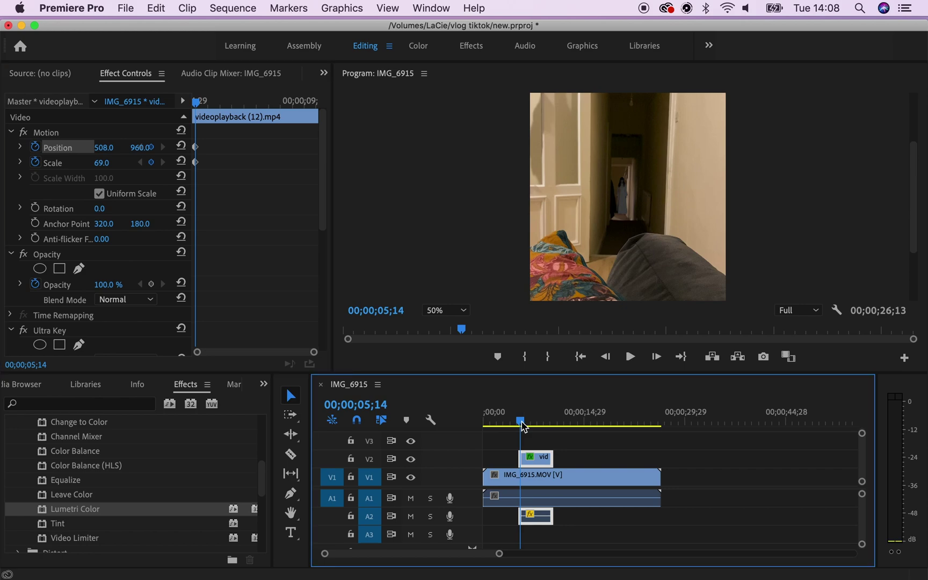
# Step: Add keyframes at 00;00;06;00 with the ghost's scale at 82 and its horizontal position at 510
pyautogui.moveTo(524, 427); pyautogui.dragTo(524, 424)
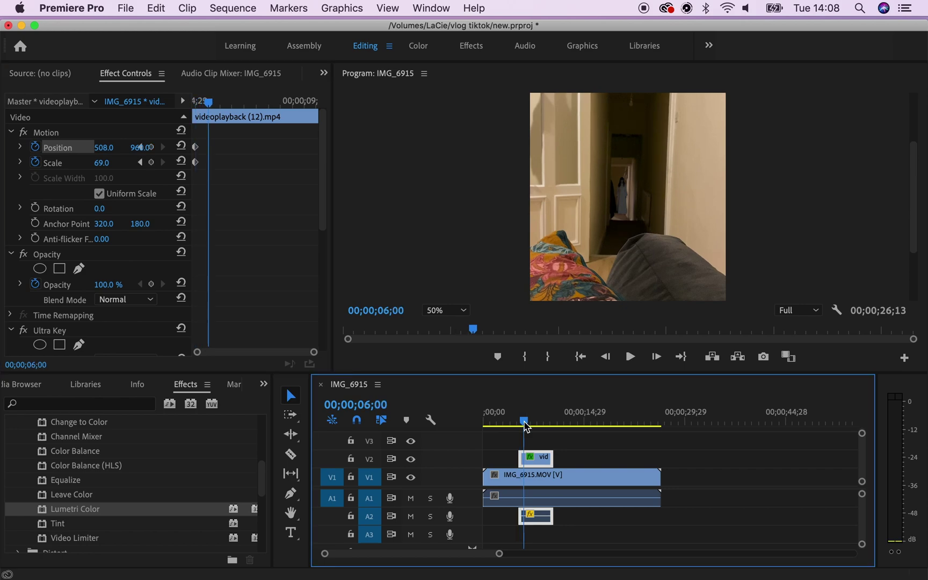
pyautogui.click(101, 164)
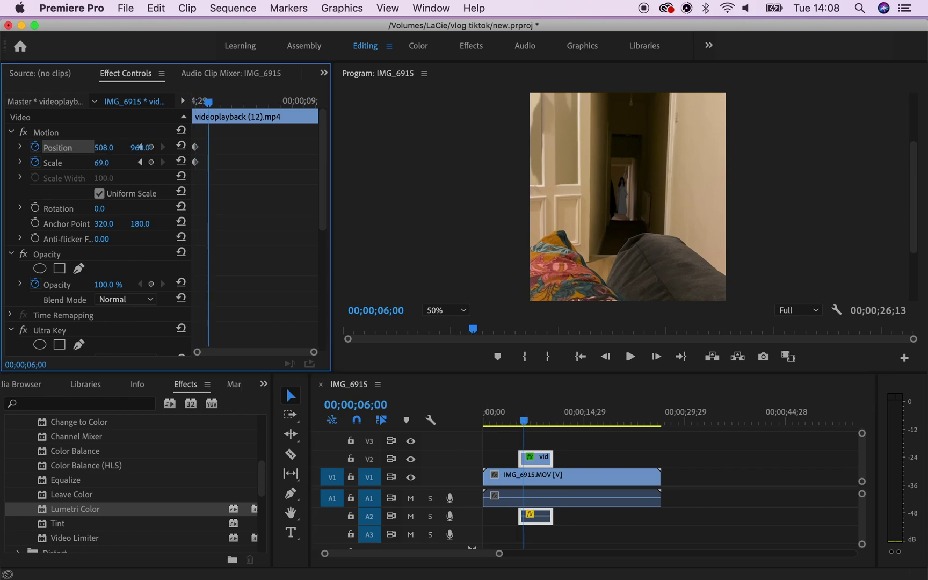
pyautogui.moveTo(101, 164); pyautogui.dragTo(109, 164)
pyautogui.moveTo(103, 147); pyautogui.dragTo(105, 147)
# Step: Keyframe a larger scale and shifted horizontal position for the ghost from 00;00;06;22 onward and review the approach movement
pyautogui.click(526, 423)
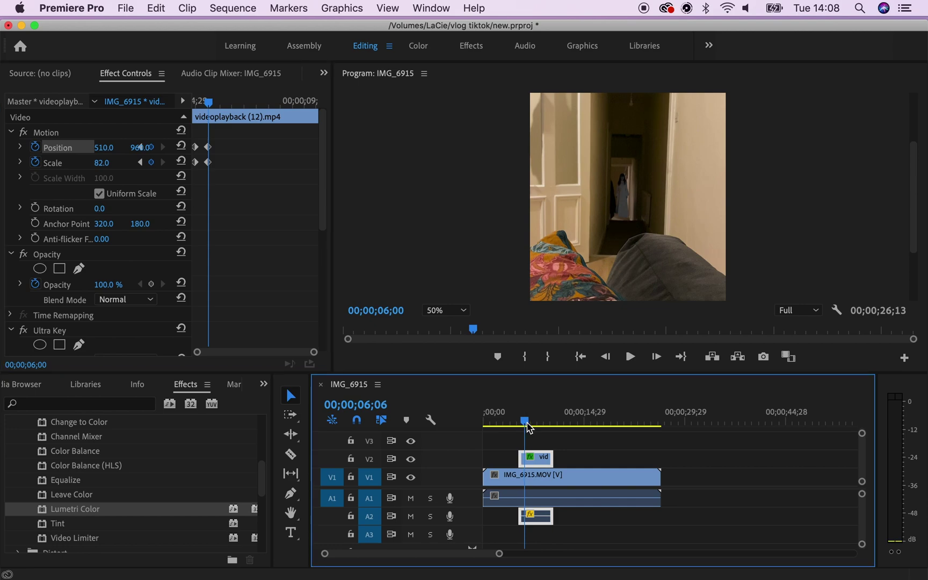
pyautogui.click(529, 426)
pyautogui.click(99, 169)
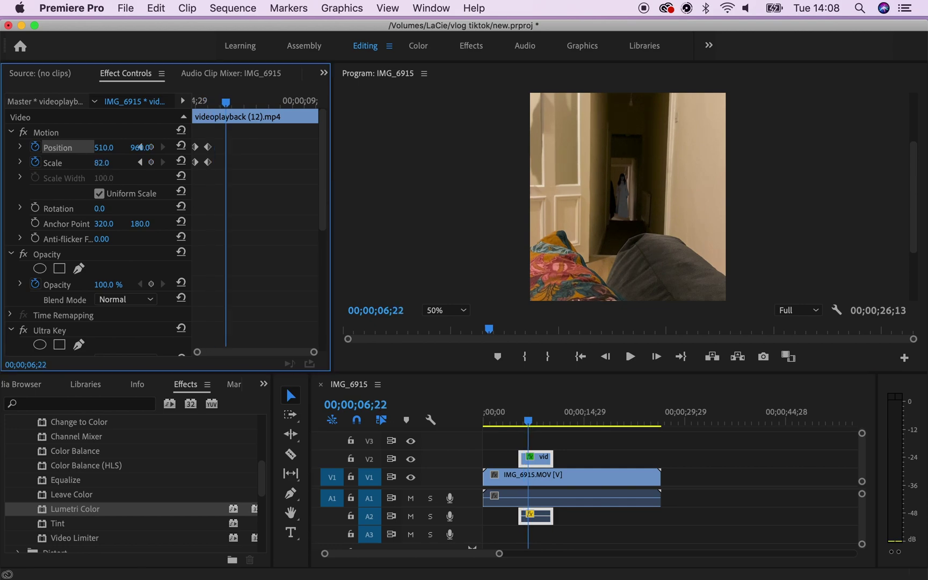
pyautogui.moveTo(102, 163)
pyautogui.mouseDown()
pyautogui.moveTo(114, 162)
pyautogui.moveTo(110, 146)
pyautogui.mouseUp()
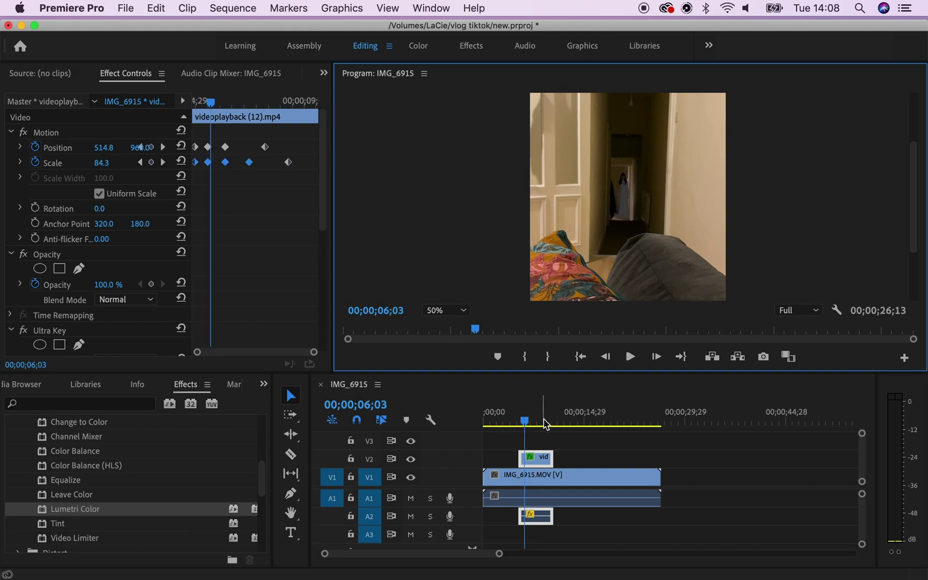
pyautogui.click(522, 425)
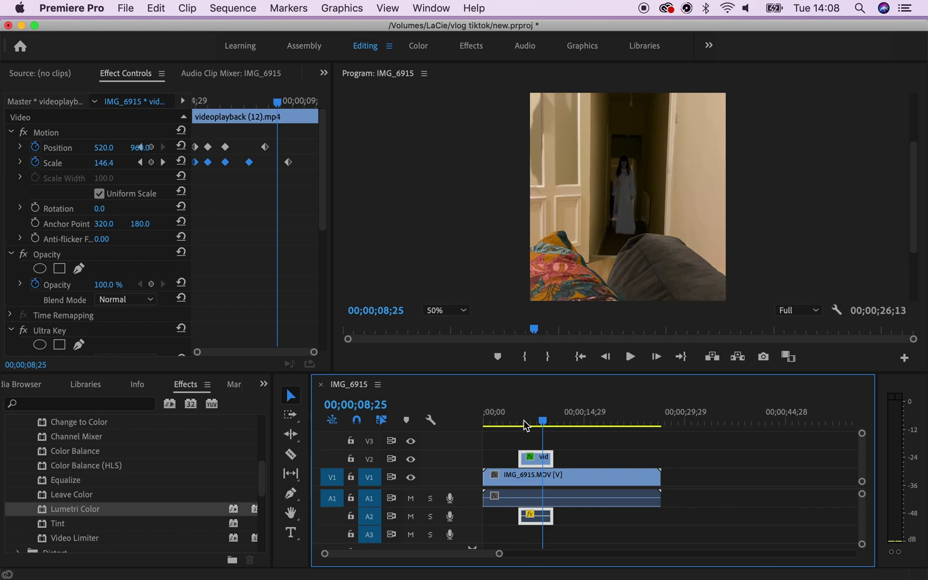
pyautogui.click(520, 422)
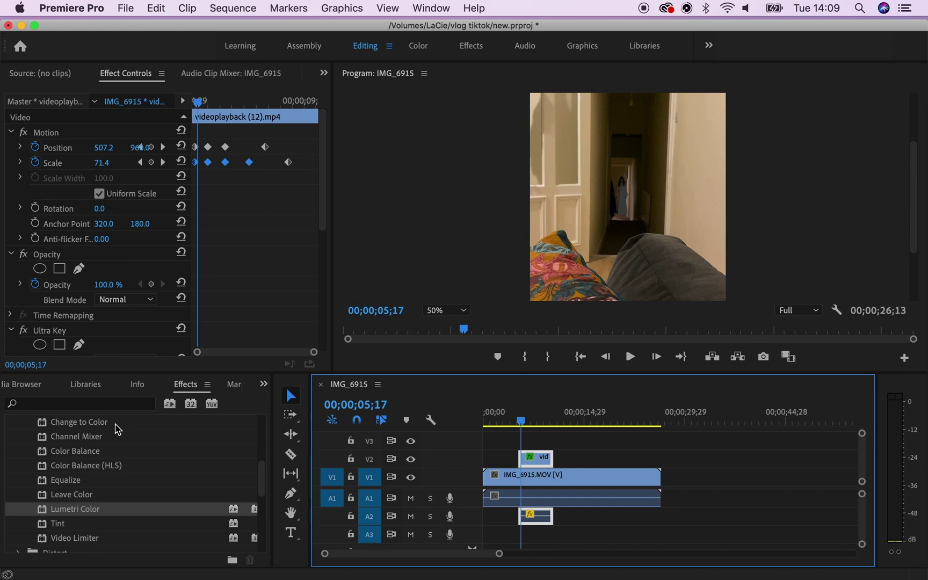
# Step: Search the effects for "blur" and apply Gaussian Blur to the ghost clip on V2
pyautogui.click(128, 409)
pyautogui.write('blur')
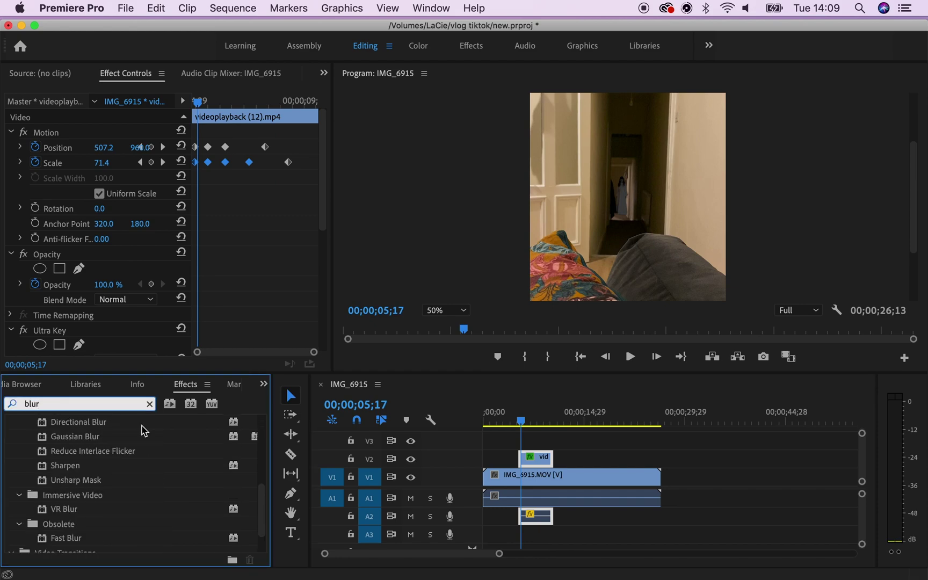
pyautogui.click(72, 441)
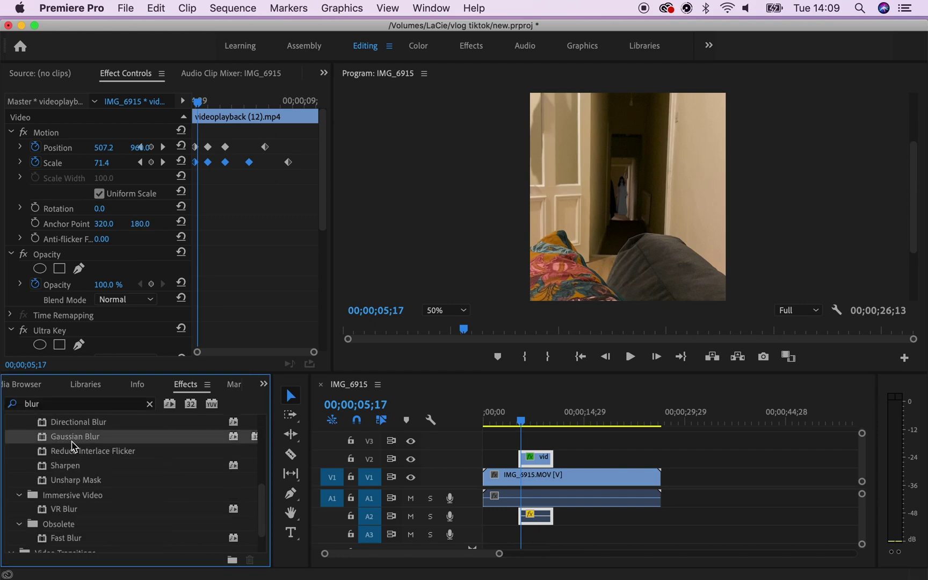
pyautogui.moveTo(70, 444); pyautogui.dragTo(539, 462)
# Step: Soften the ghost by increasing the Gaussian Blur's blurriness
pyautogui.scroll(-10, 124, 290)
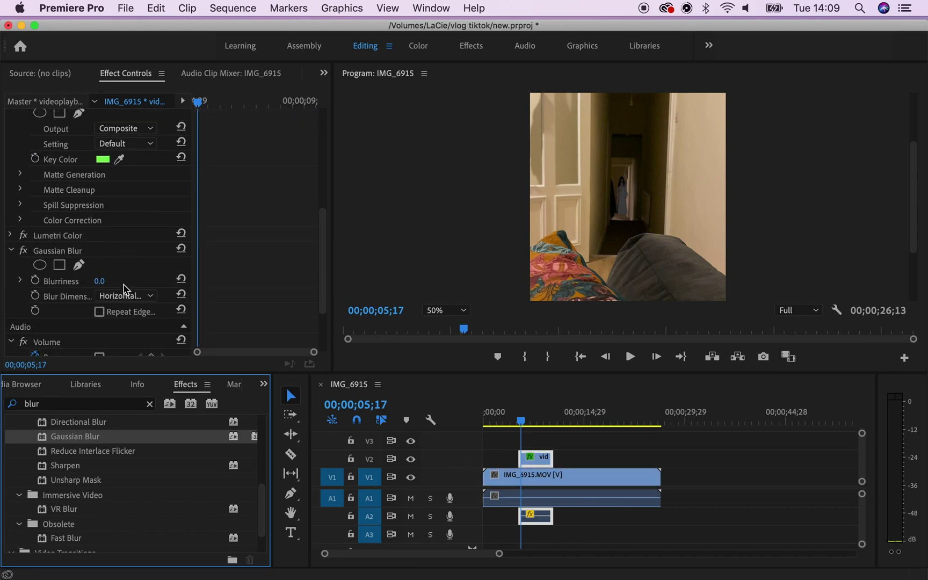
pyautogui.click(17, 241)
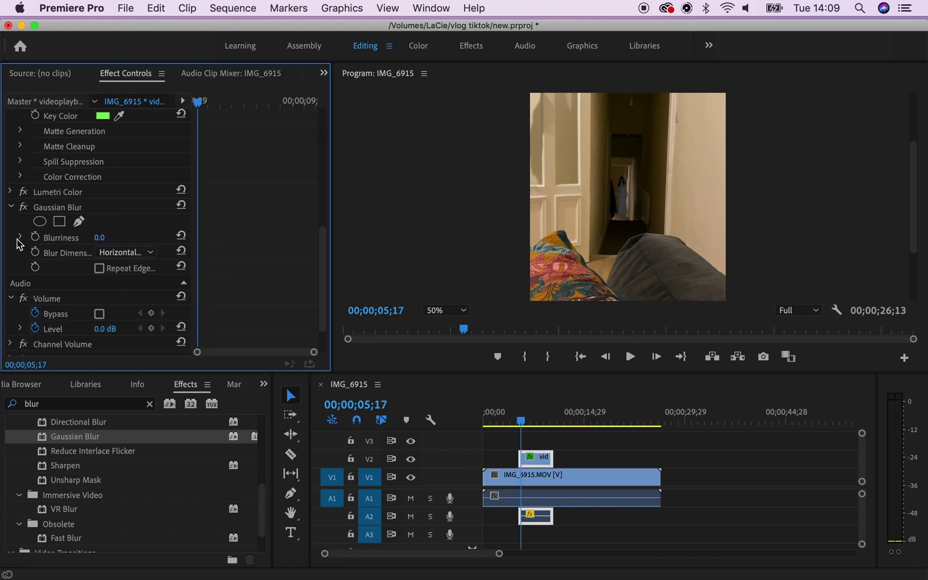
pyautogui.click(20, 237)
pyautogui.click(43, 263)
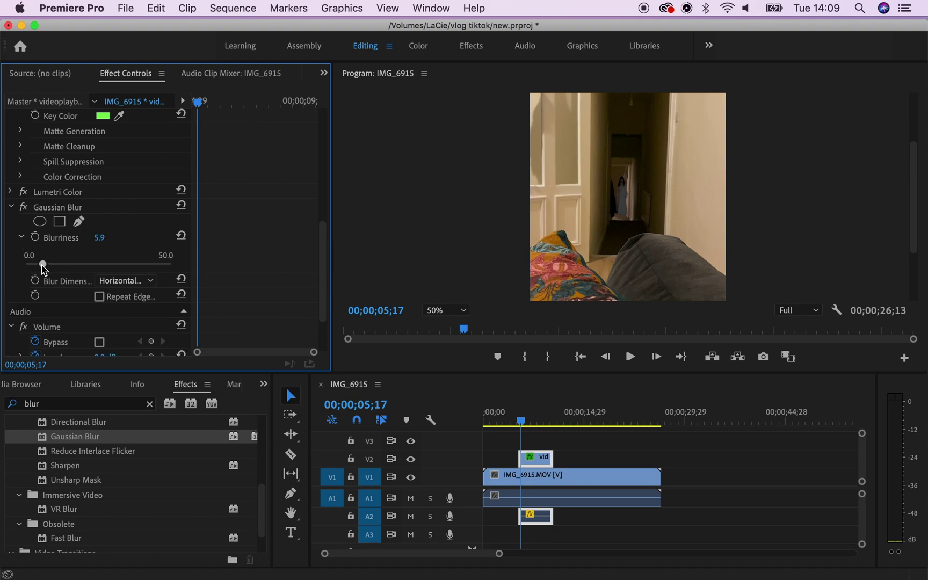
pyautogui.moveTo(42, 264); pyautogui.dragTo(54, 270)
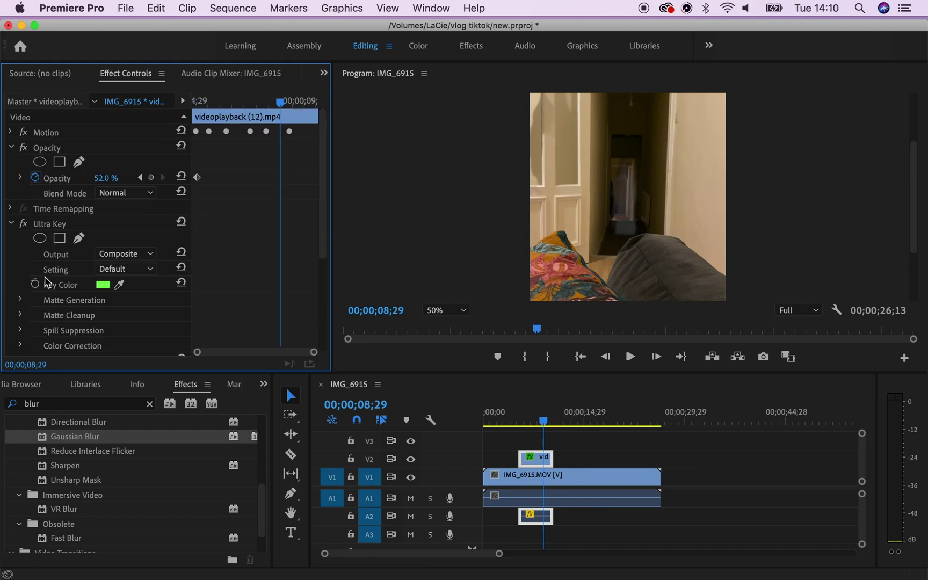
# Step: Darken the ghost with its Lumetri RGB curve by pulling the midtones down and moving the black point inward, and check the clip's end
pyautogui.scroll(-5, 46, 282)
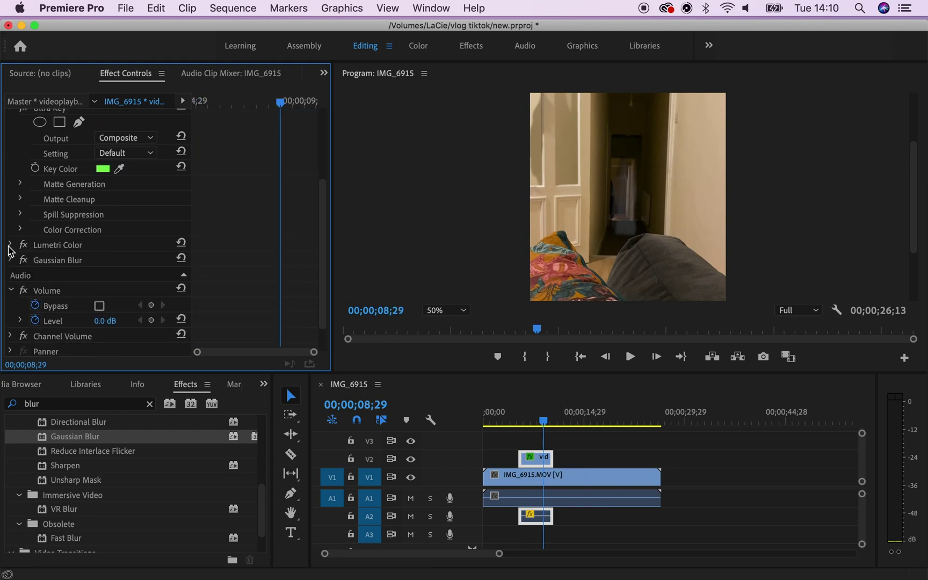
pyautogui.click(9, 244)
pyautogui.scroll(-4, 29, 284)
pyautogui.scroll(-10, 16, 247)
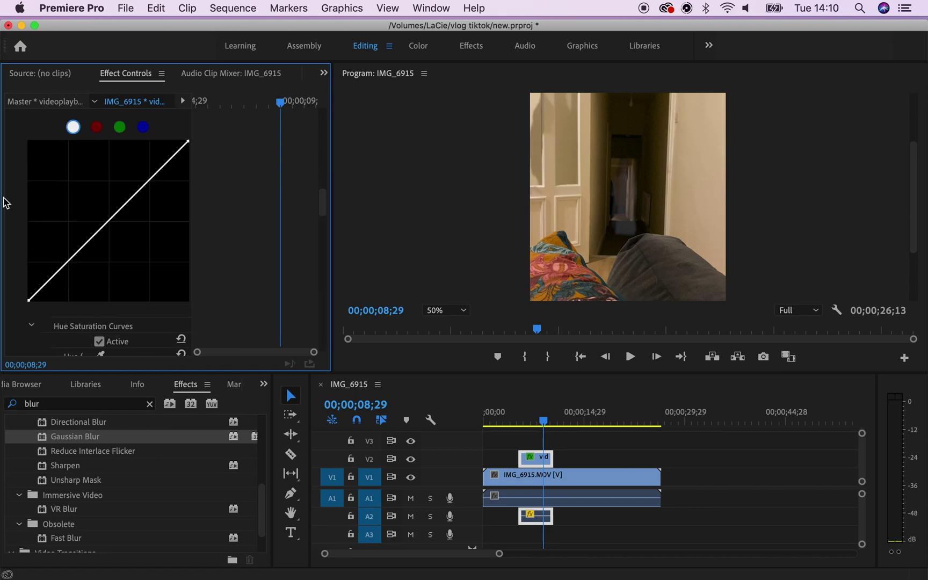
pyautogui.click(107, 221)
pyautogui.moveTo(107, 221); pyautogui.dragTo(122, 234)
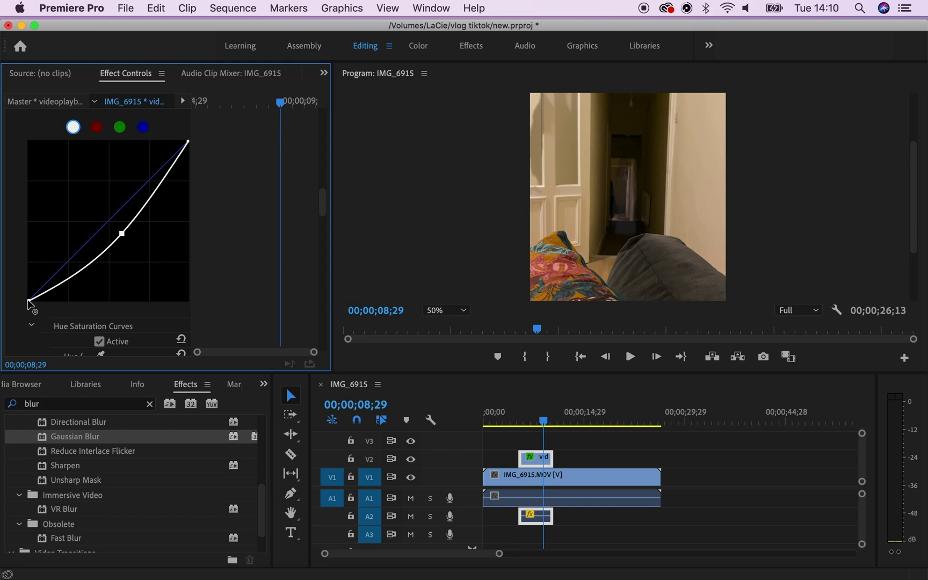
pyautogui.moveTo(28, 300); pyautogui.dragTo(47, 305)
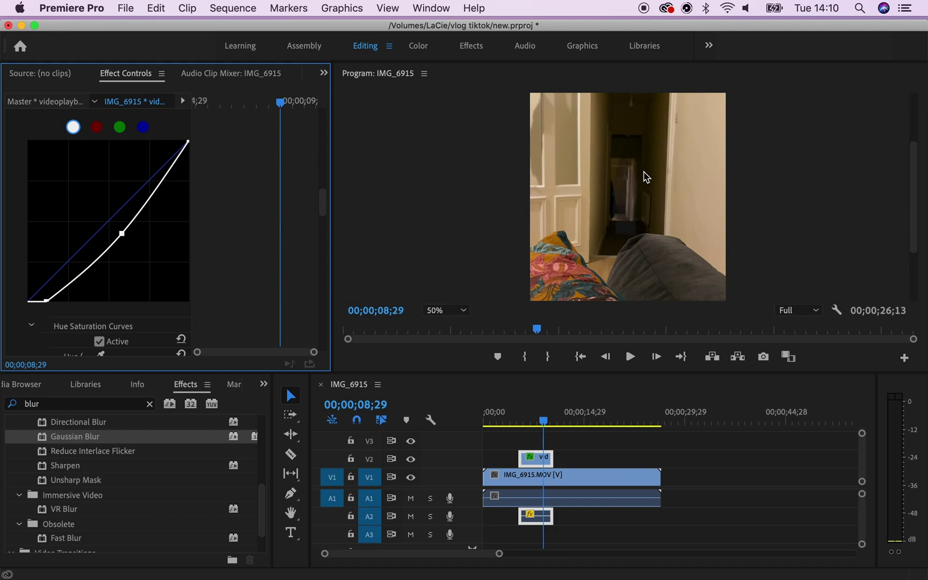
pyautogui.moveTo(542, 424)
pyautogui.mouseDown()
pyautogui.moveTo(524, 425)
pyautogui.moveTo(549, 425)
pyautogui.mouseUp()
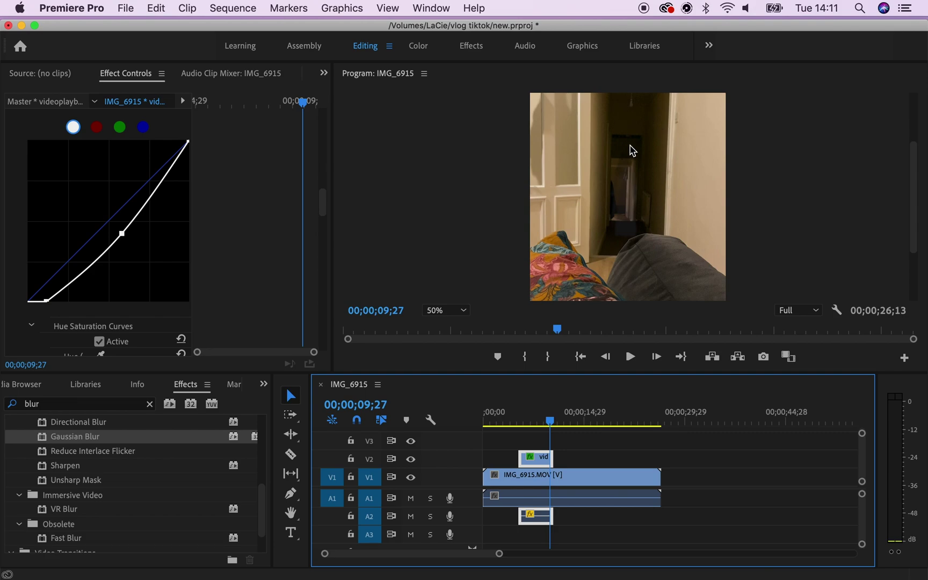
# Step: Apply the Lumetri Color effect from the Color Correction effects to the IMG_6915.MOV hallway clip on V1
pyautogui.click(511, 483)
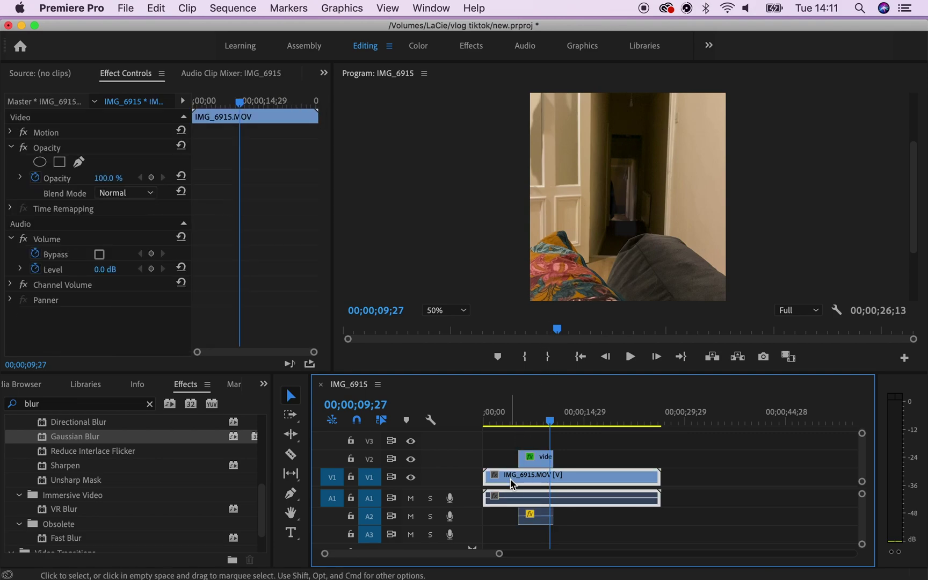
pyautogui.click(150, 404)
pyautogui.scroll(-2, 97, 509)
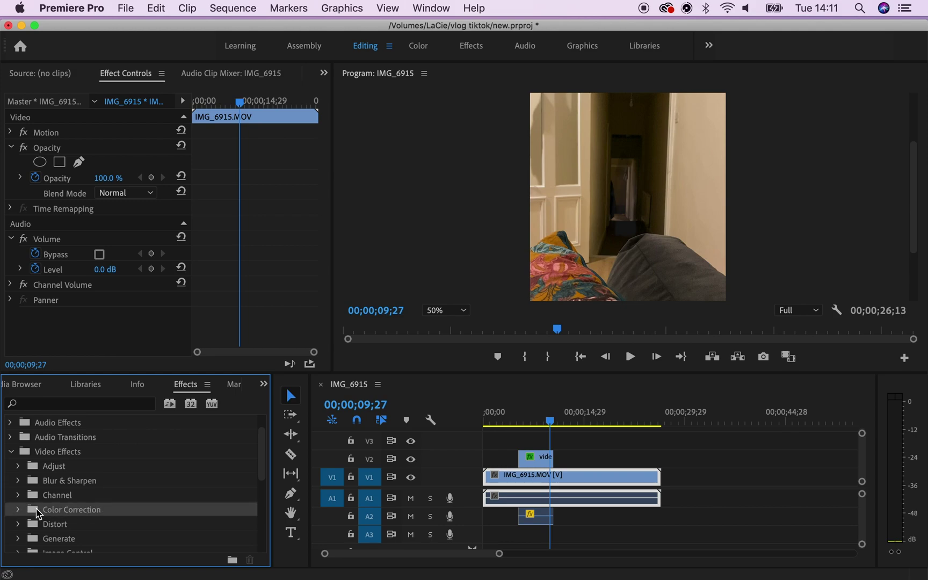
pyautogui.click(18, 509)
pyautogui.scroll(-9, 153, 514)
pyautogui.moveTo(153, 522); pyautogui.dragTo(41, 199)
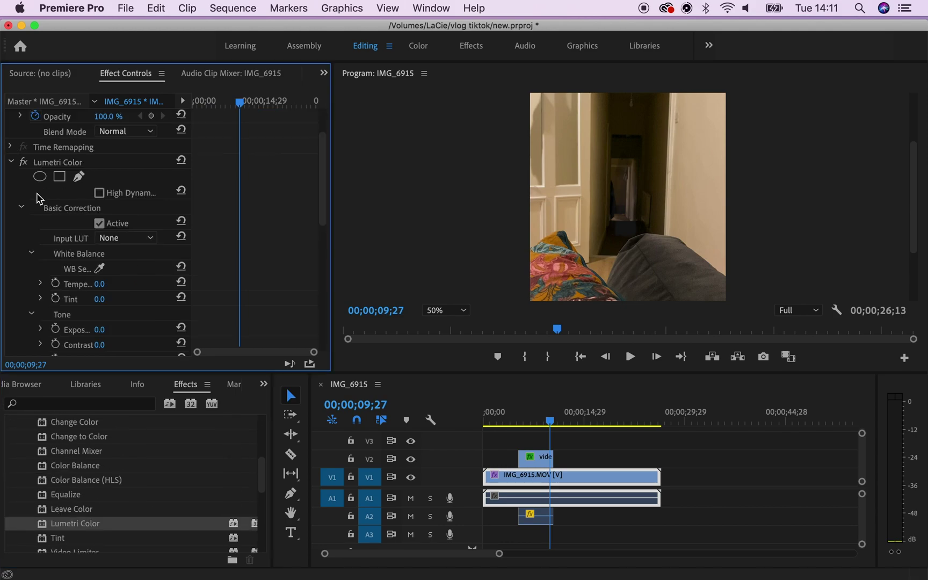
# Step: Cool the hallway clip by setting its Lumetri temperature to -12.1 and reduce its saturation to 91.7
pyautogui.click(41, 284)
pyautogui.click(97, 313)
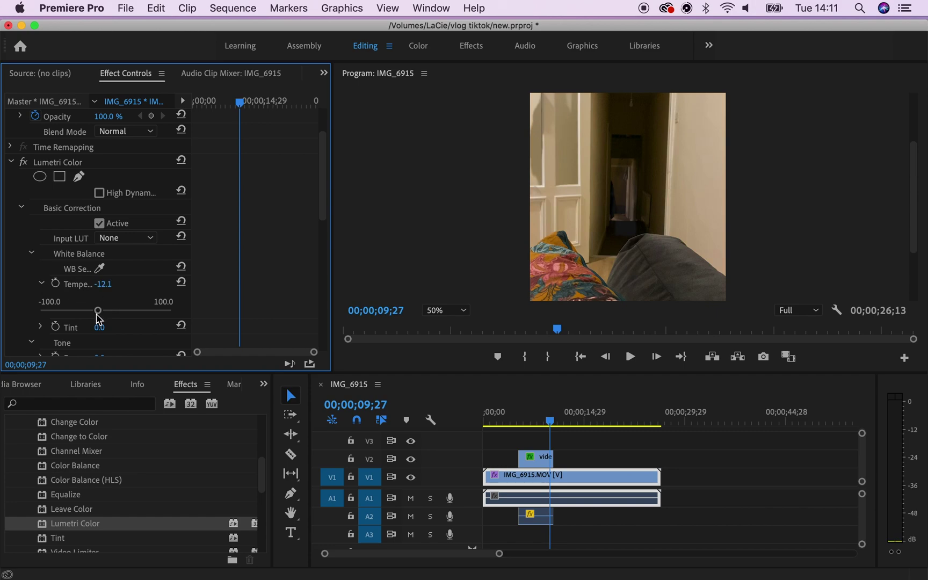
pyautogui.scroll(-6, 5, 304)
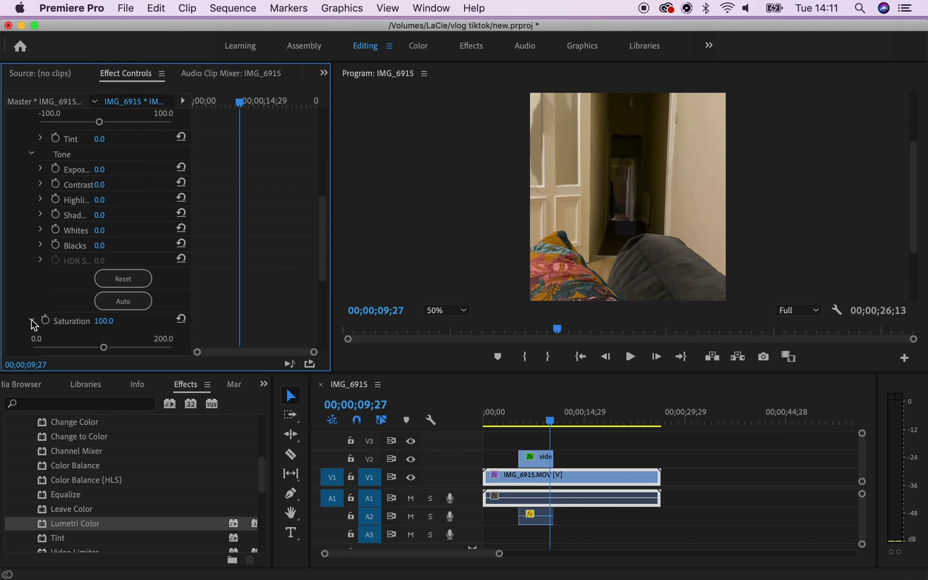
pyautogui.click(69, 321)
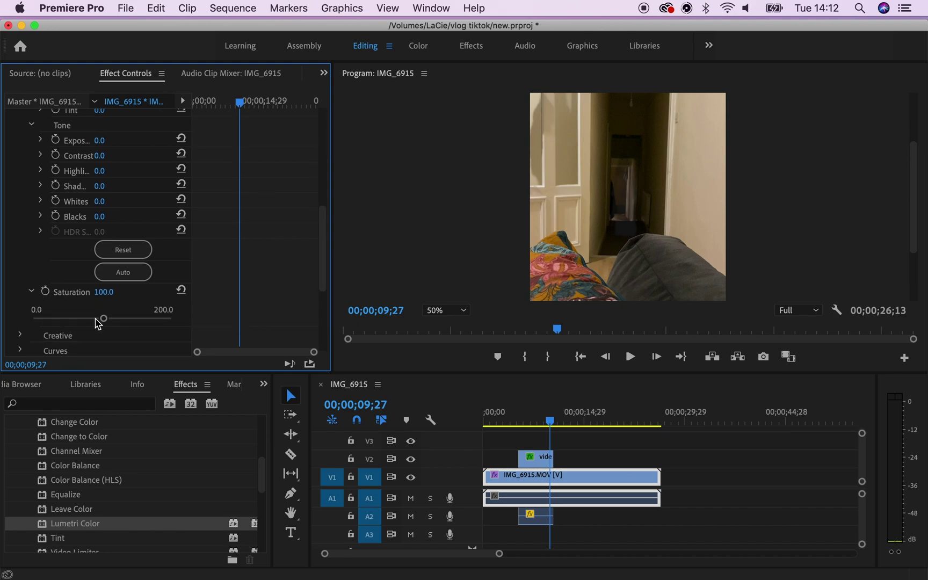
pyautogui.click(96, 319)
# Step: Adjust the hallway clip's white Lumetri RGB curve at a point in the lower midtones
pyautogui.scroll(-5, 11, 247)
pyautogui.scroll(3, 10, 245)
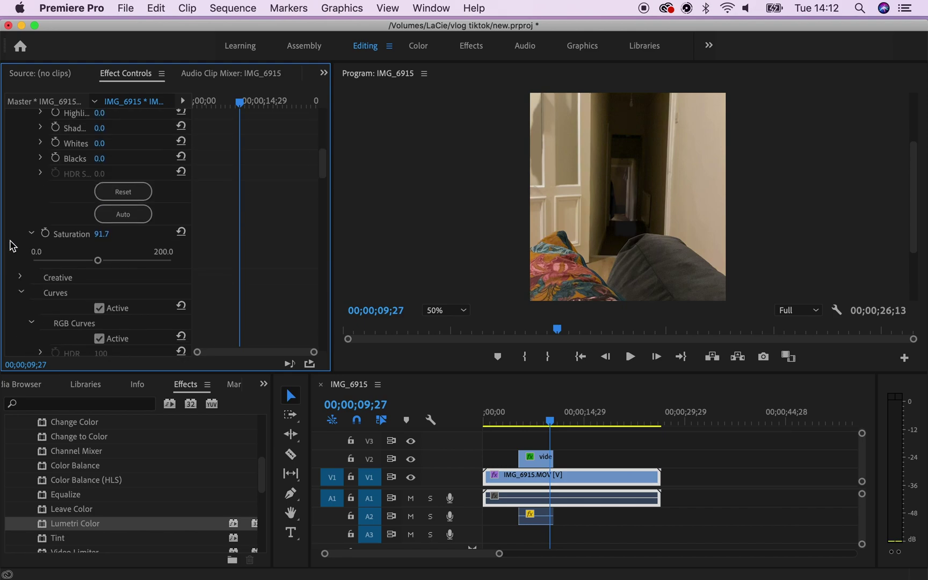
pyautogui.scroll(-7, 10, 246)
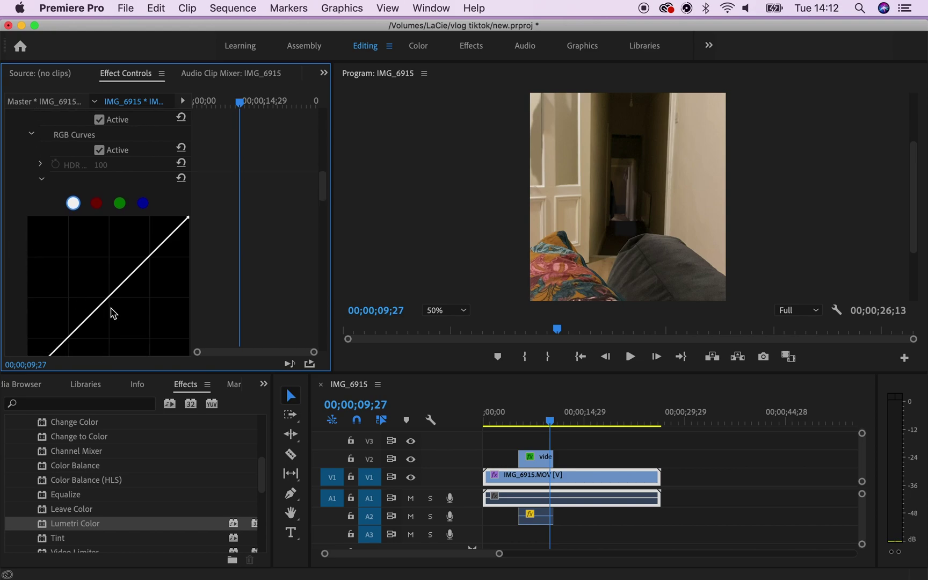
pyautogui.scroll(-2, 114, 314)
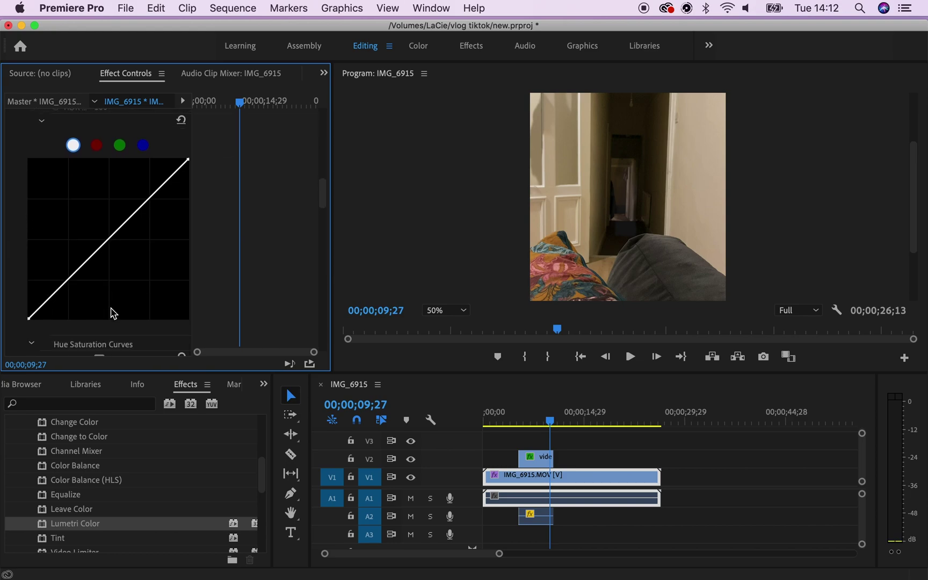
pyautogui.click(91, 257)
# Step: Lower the hallway clip's Lumetri shadows to -11.0
pyautogui.scroll(10, 30, 236)
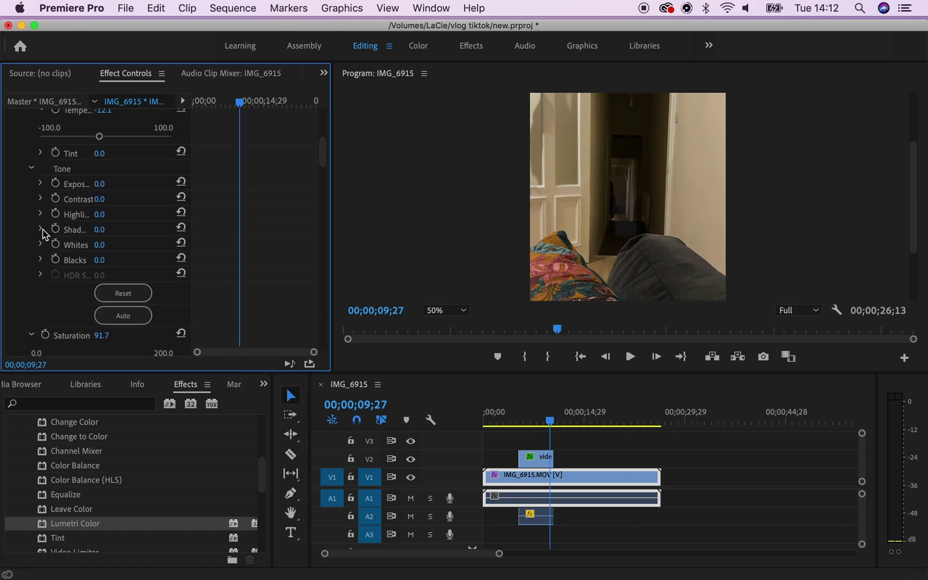
pyautogui.click(41, 229)
pyautogui.click(98, 256)
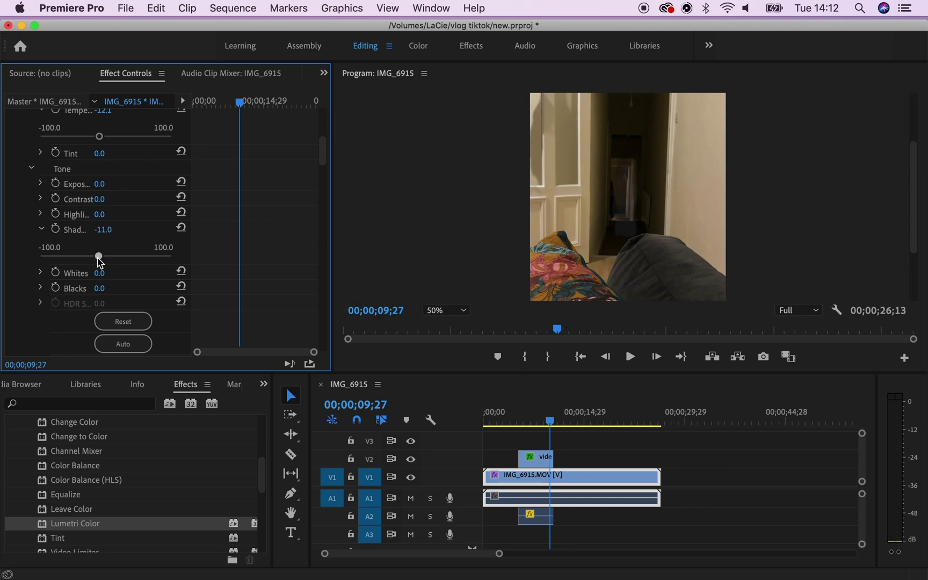